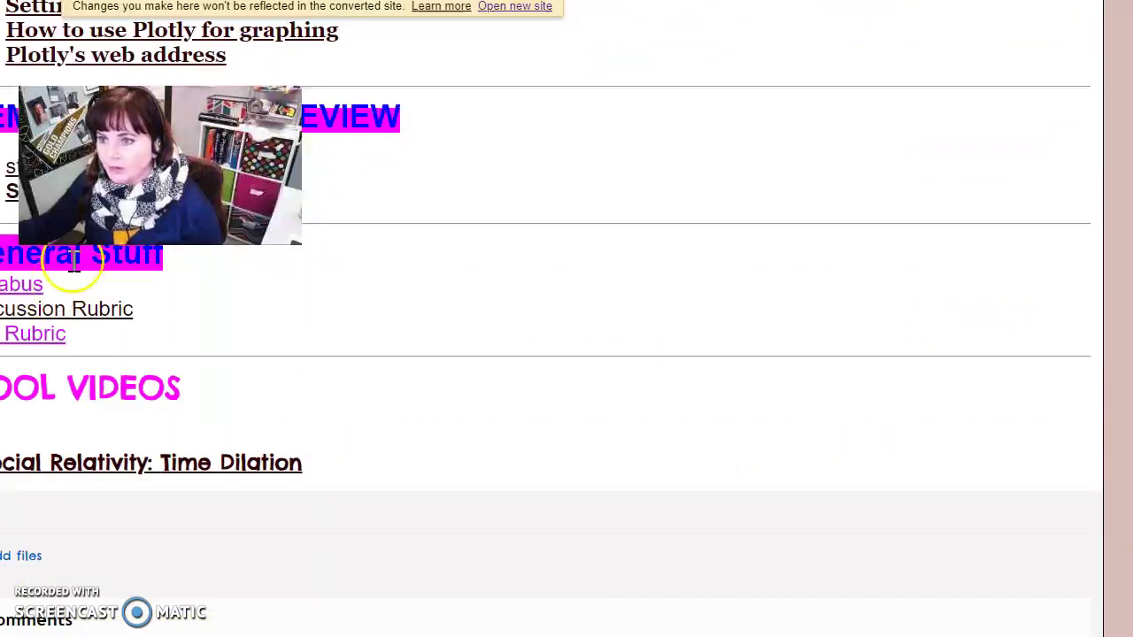
- Scroll the Physics A page up to show its header, tabs and xkcd comic
scroll(182, 316, up, 10)
scroll(194, 332, up, 15)
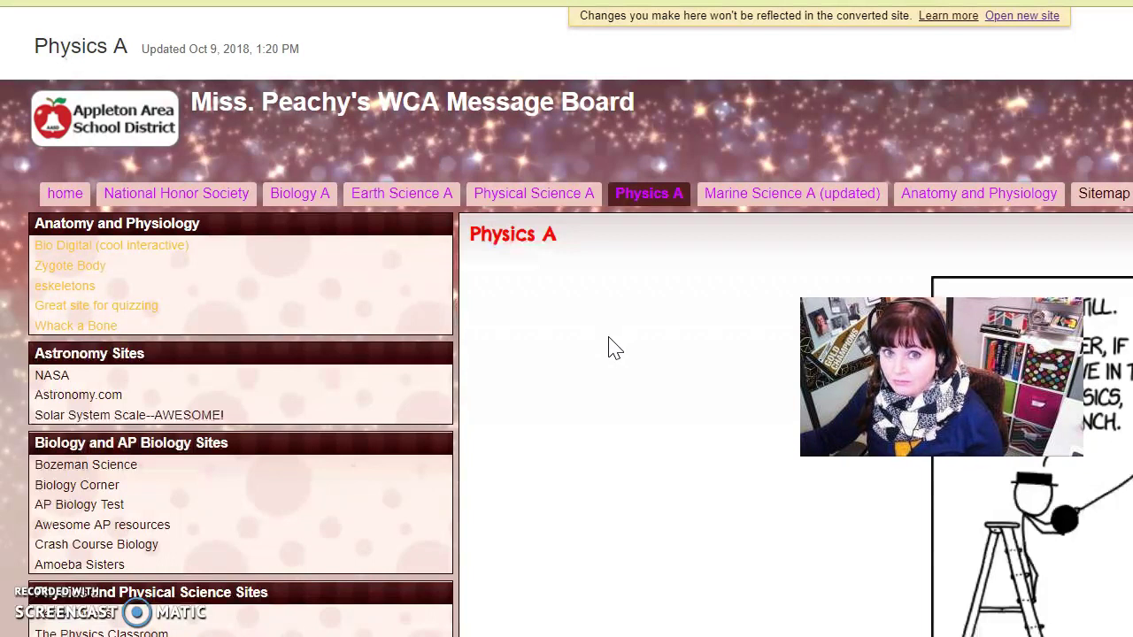
- Visit the message board home, return to Physics A, and scroll to the General Stuff links
click(614, 338)
click(1110, 399)
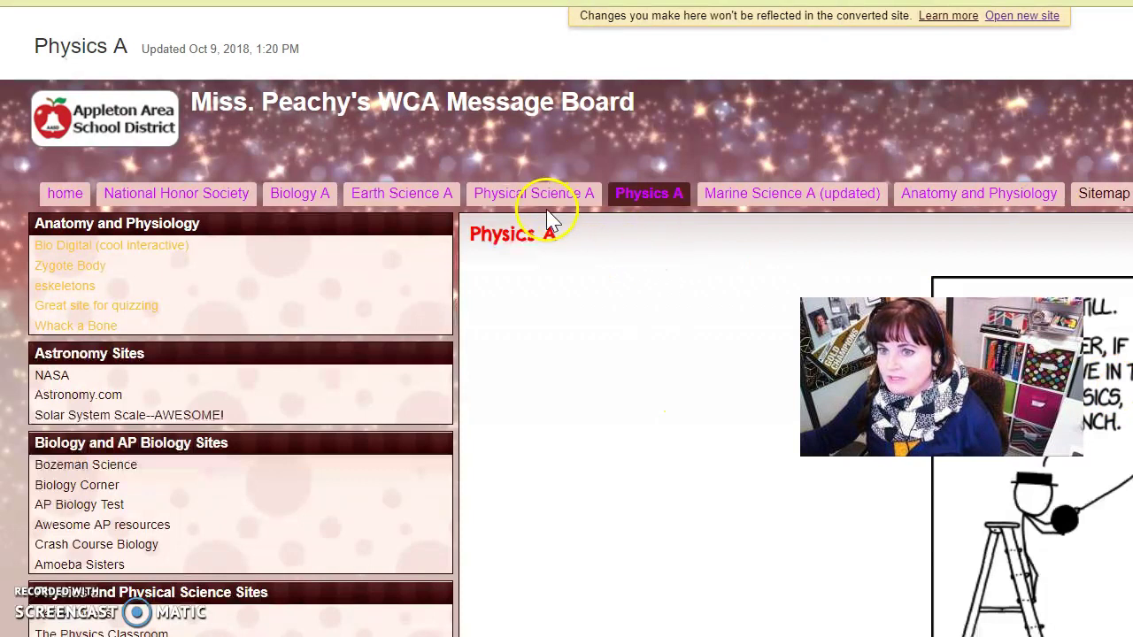
click(65, 193)
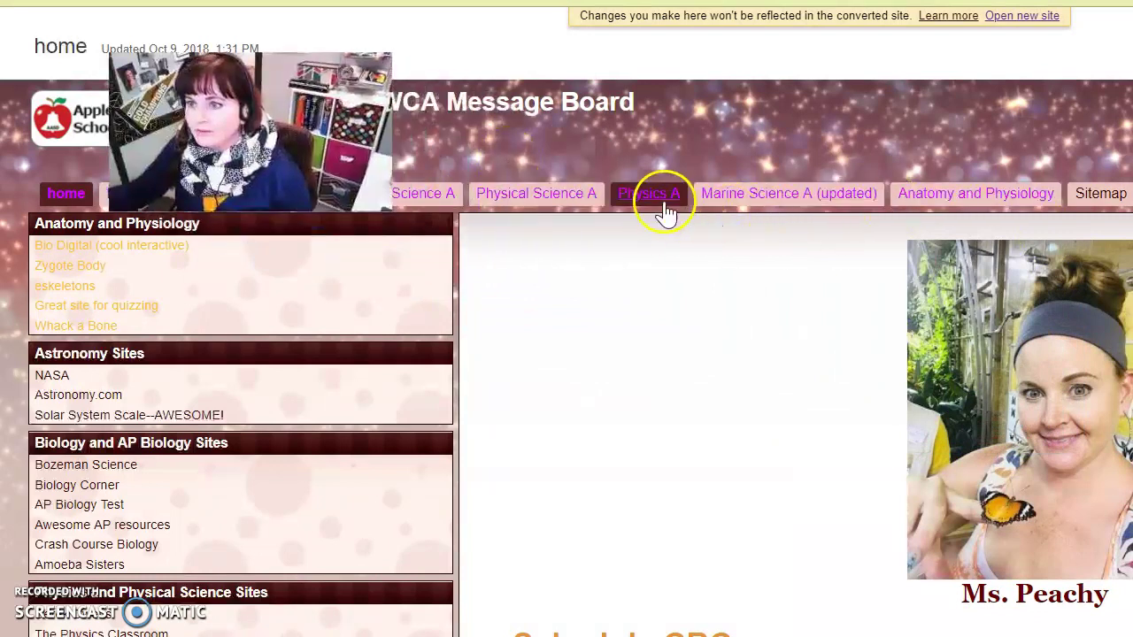
click(665, 211)
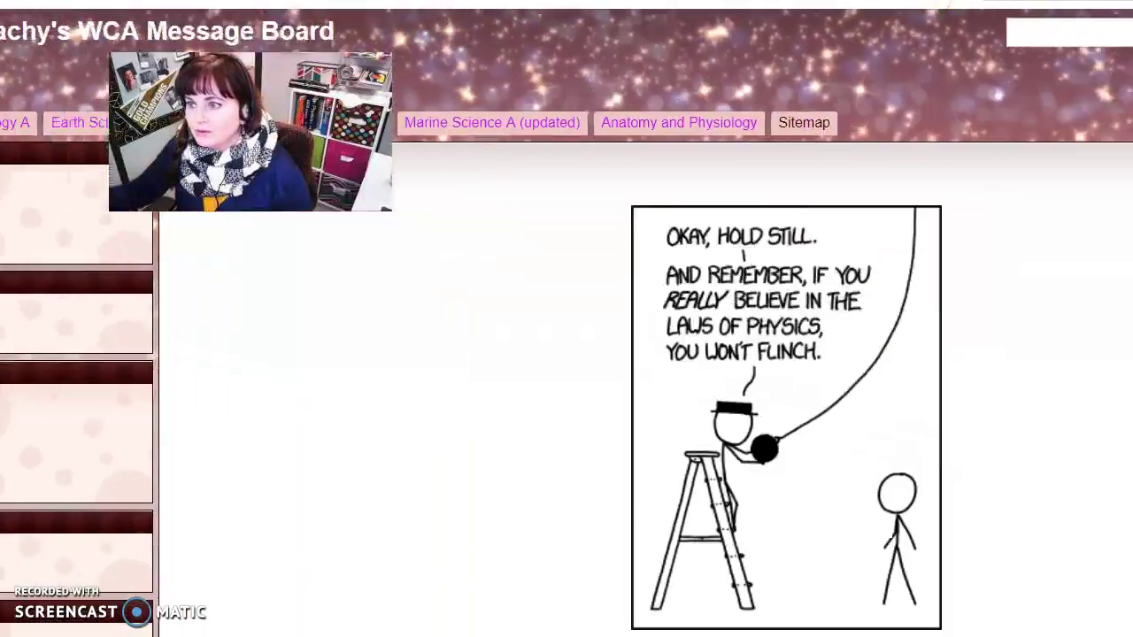
scroll(916, 199, down, 20)
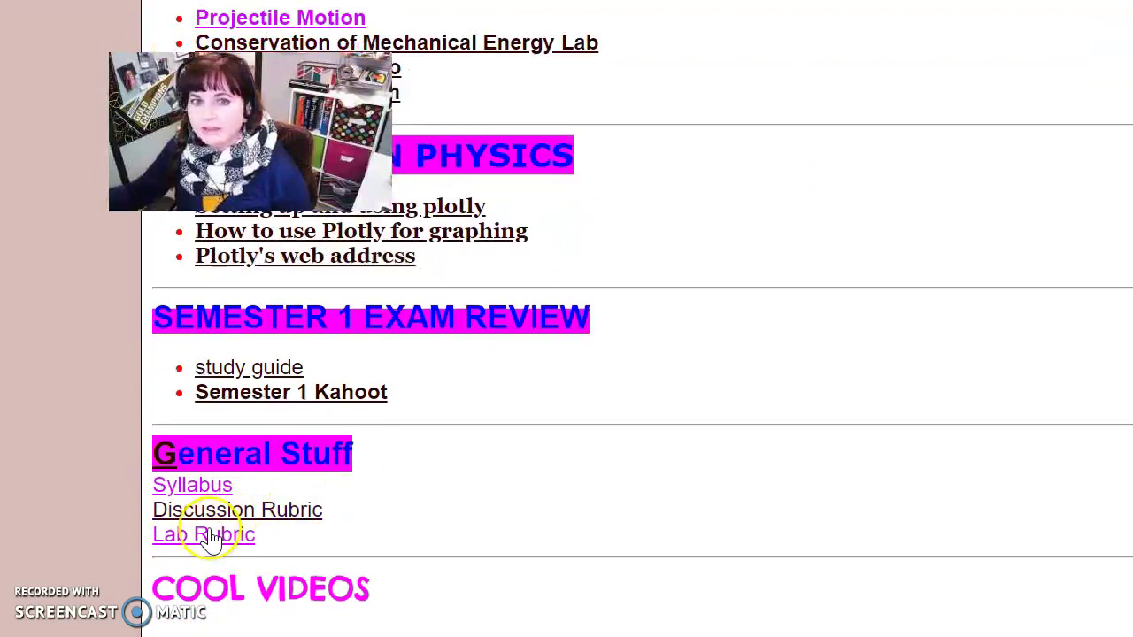
- Open the Lab Rubric Google Doc and bring its scoring table's top rows into view
click(211, 536)
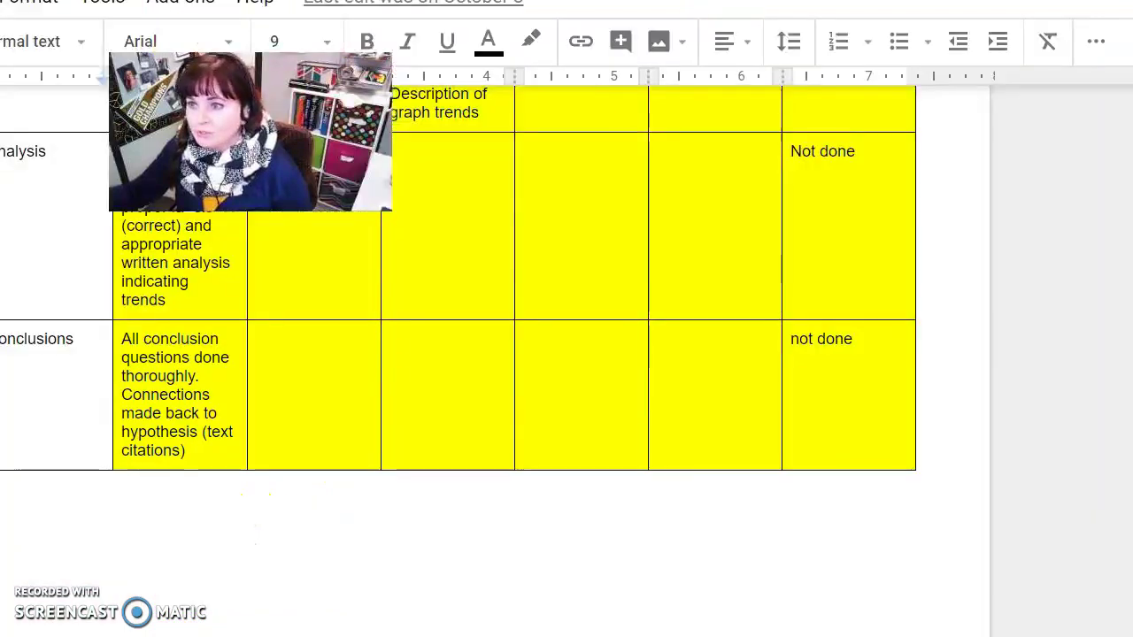
scroll(617, 356, up, 5)
scroll(617, 355, up, 3)
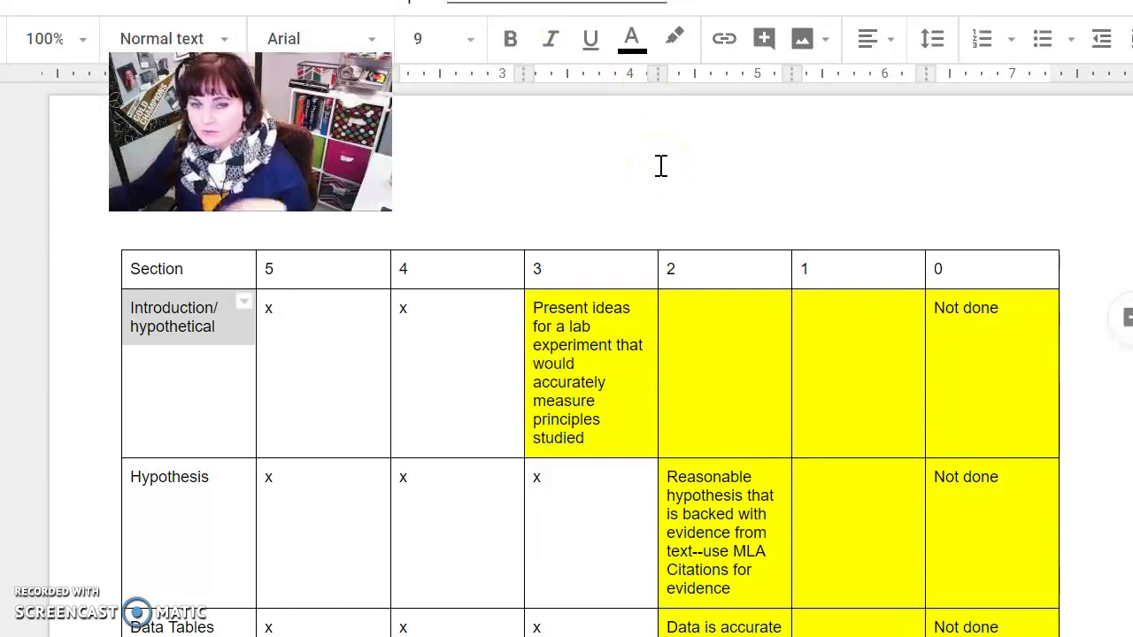
click(661, 161)
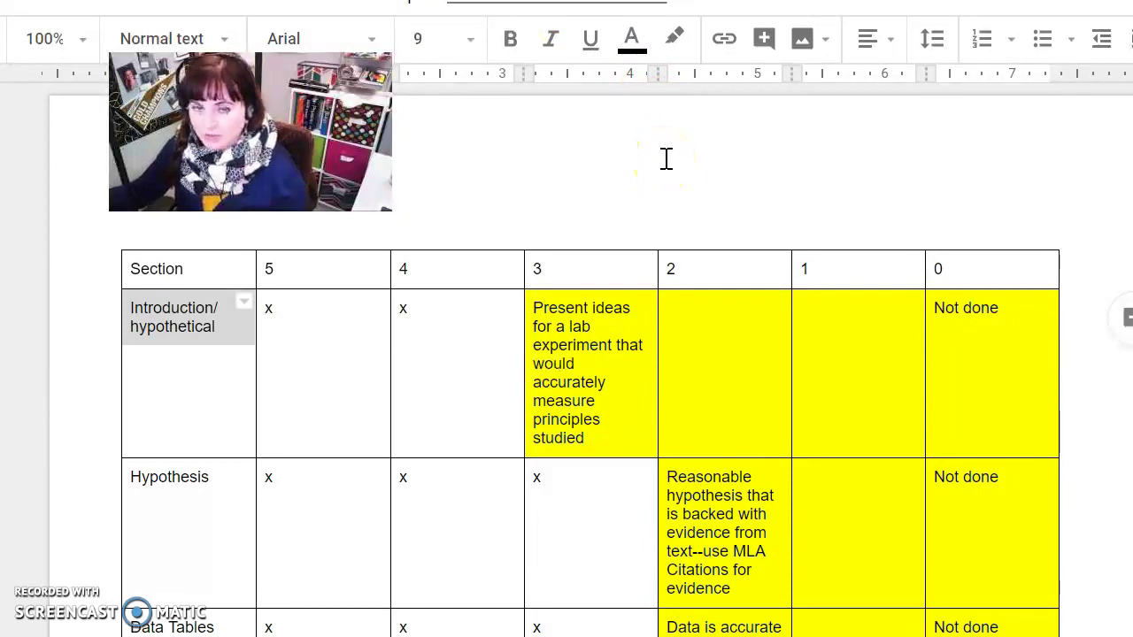
click(699, 169)
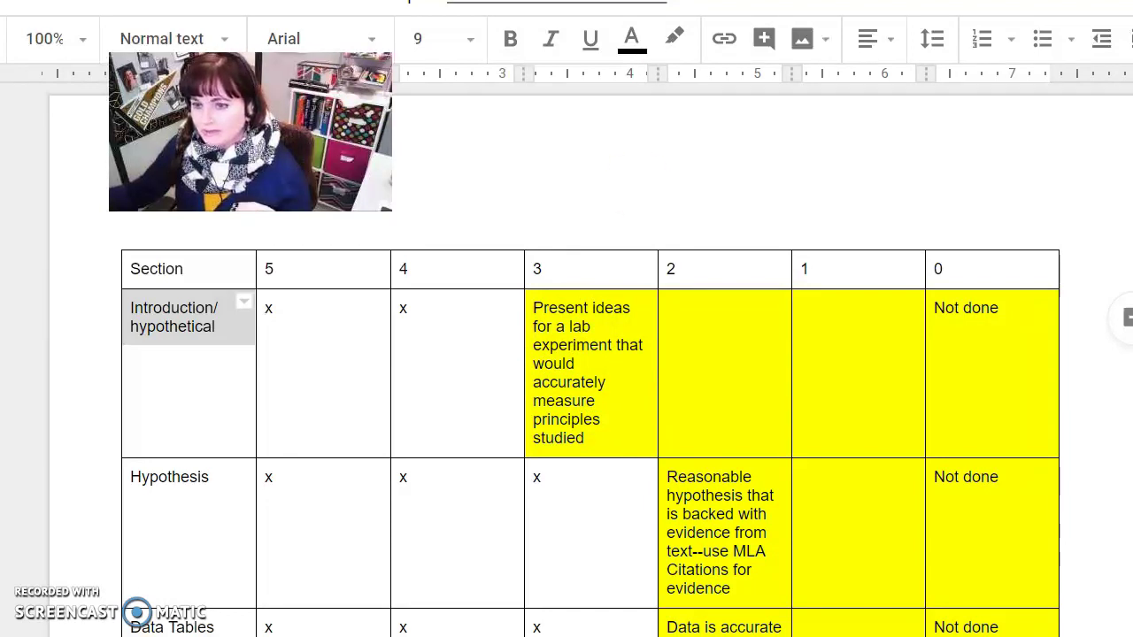
- Take the Conservation of Mechanical Energy Laboratory lesson back from page 4 to page 1
click(451, 615)
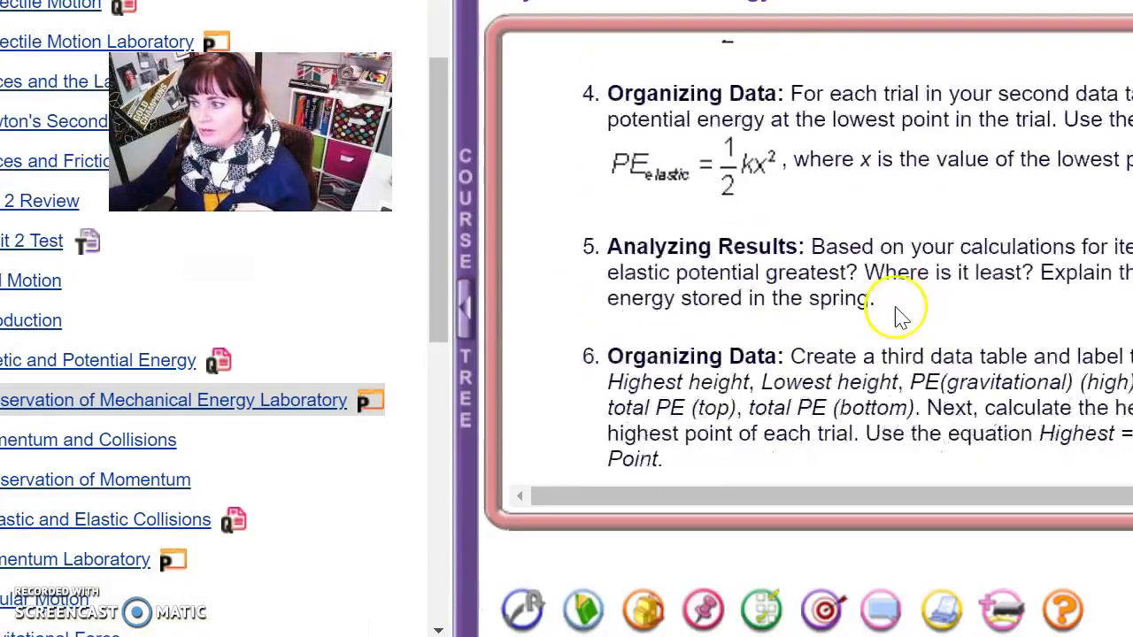
key(Left)
key(Left)
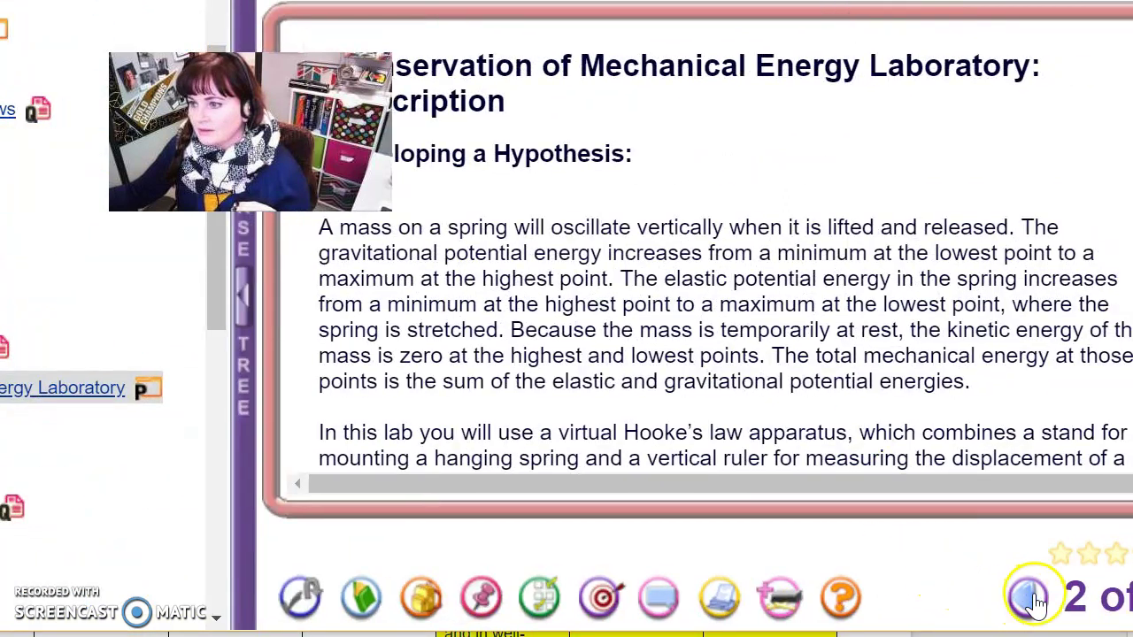
click(1029, 593)
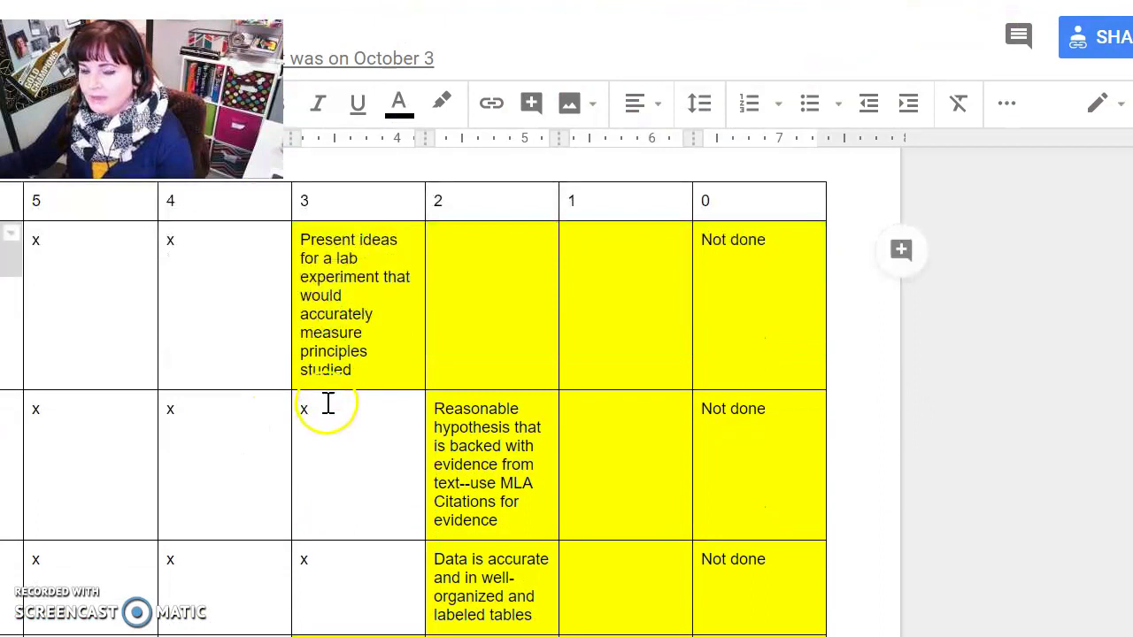
scroll(327, 404, down, 3)
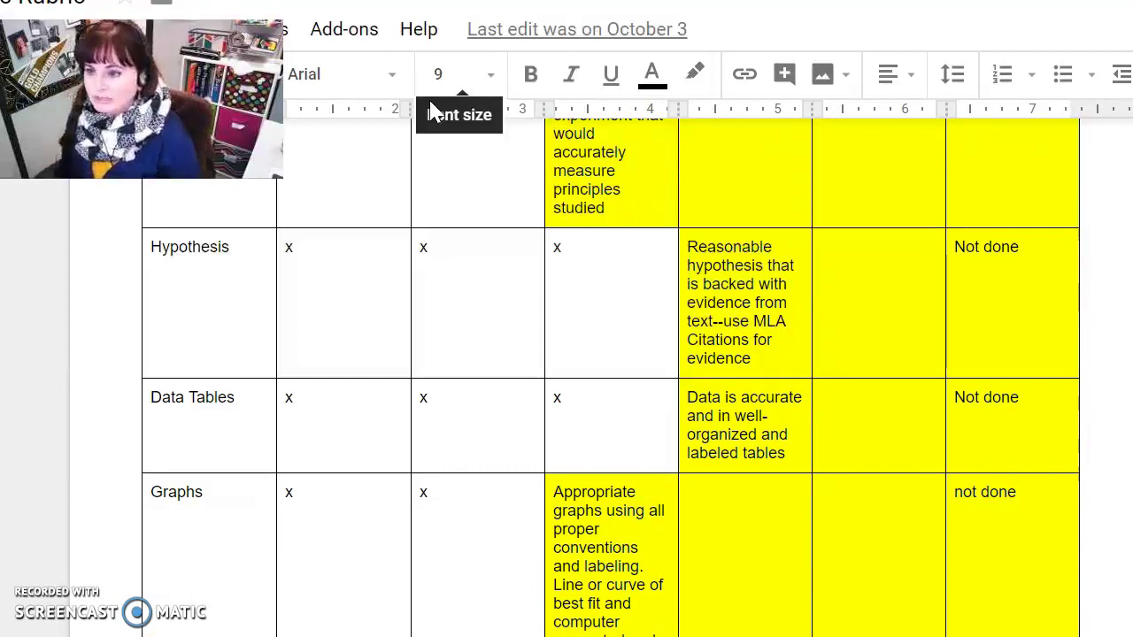
scroll(470, 156, down, 3)
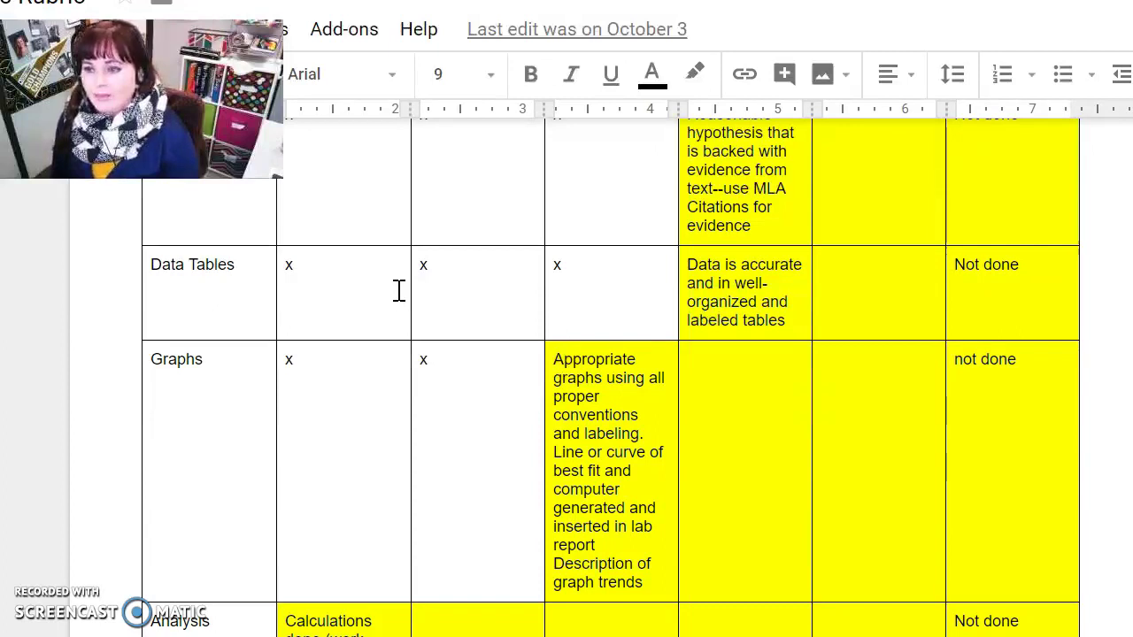
click(419, 349)
scroll(420, 348, down, 3)
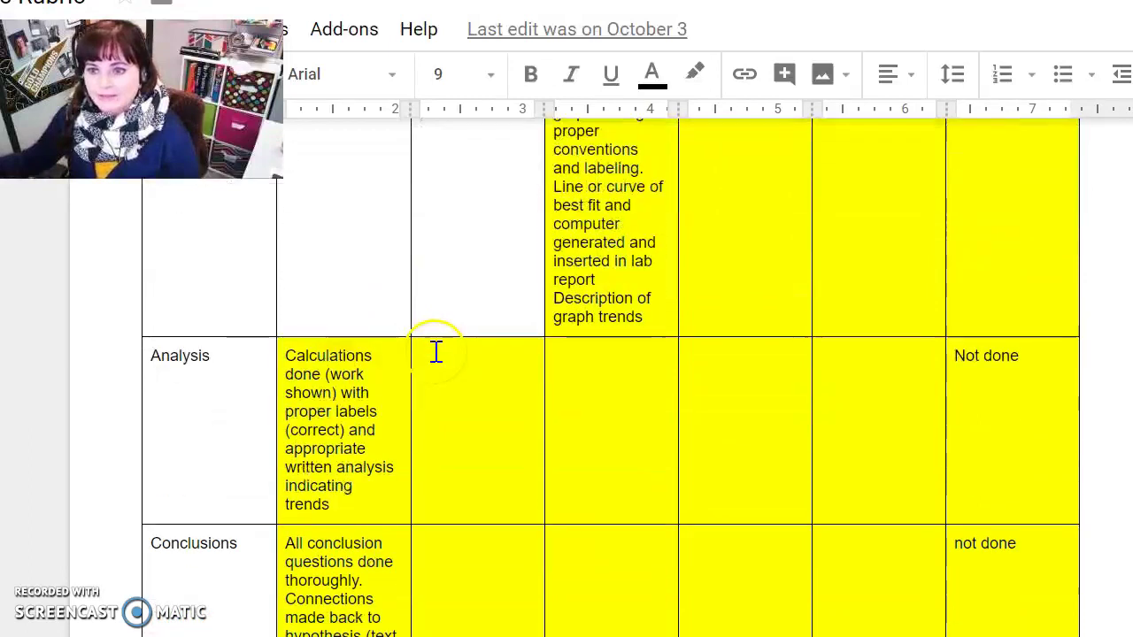
click(437, 349)
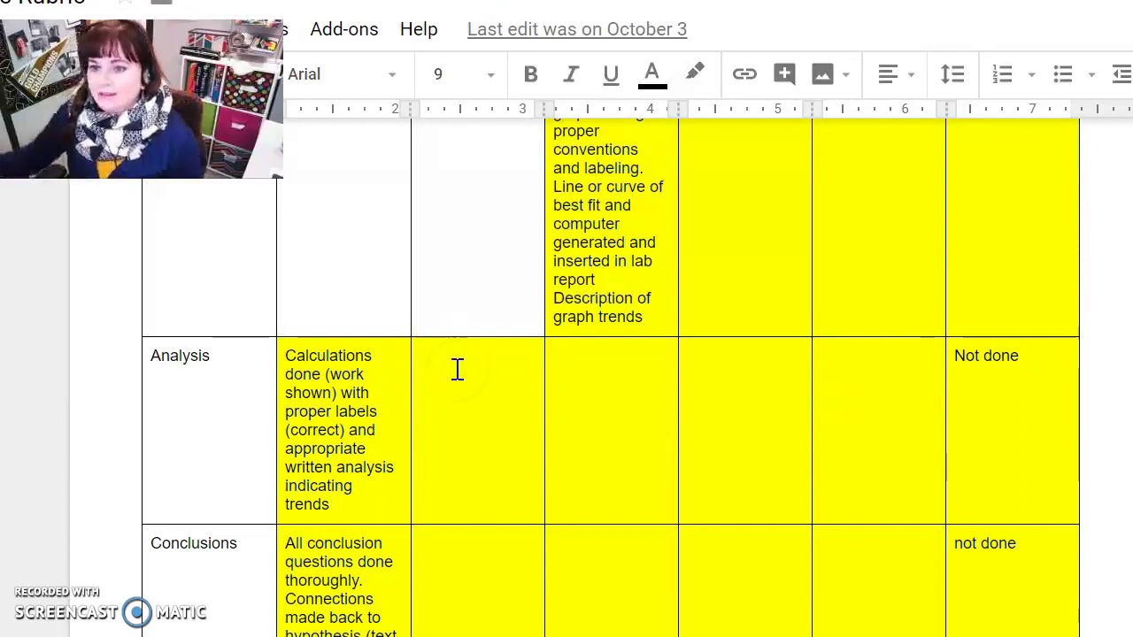
scroll(457, 379, down, 2)
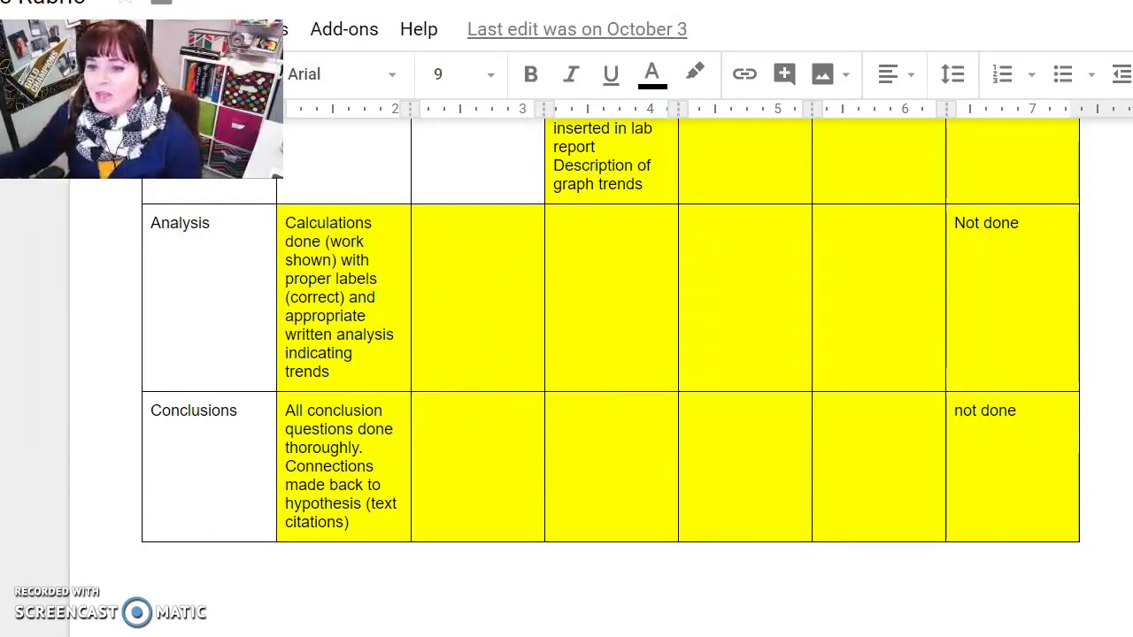
- Show the lab's Procedure page with the Course Tree collapsed and the Masses & Springs picture visible
click(531, 584)
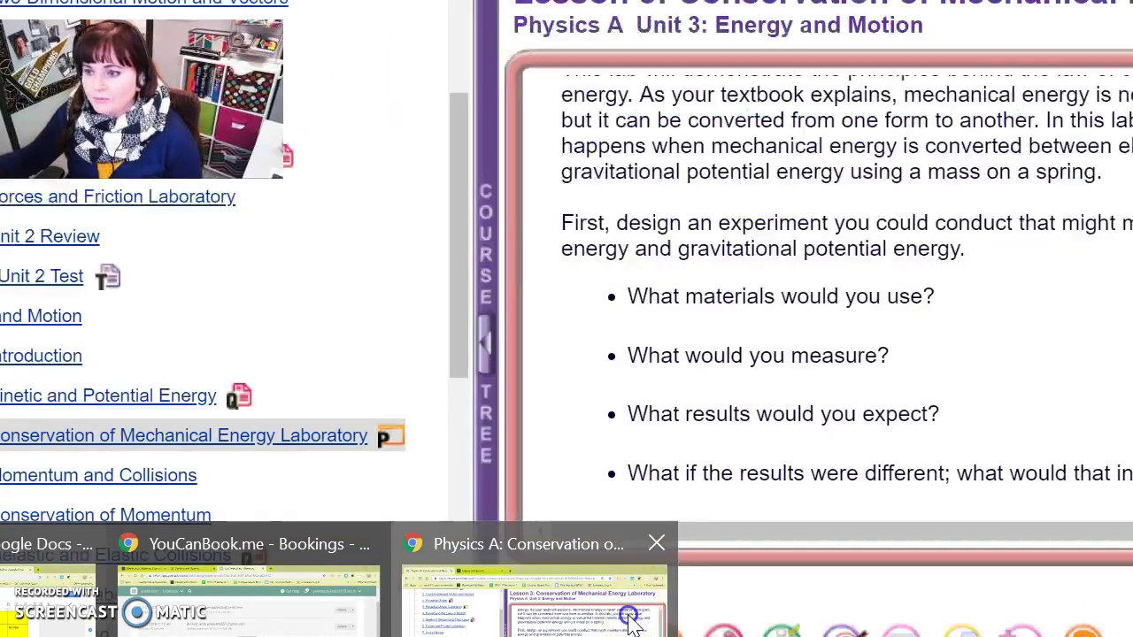
scroll(902, 367, down, 3)
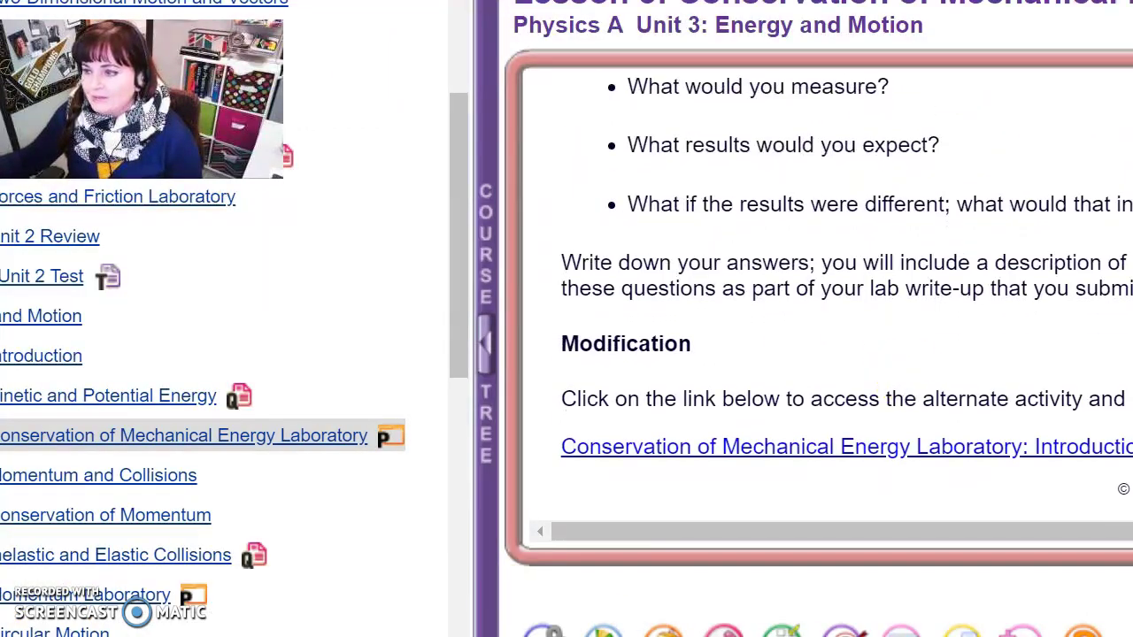
scroll(987, 442, down, 5)
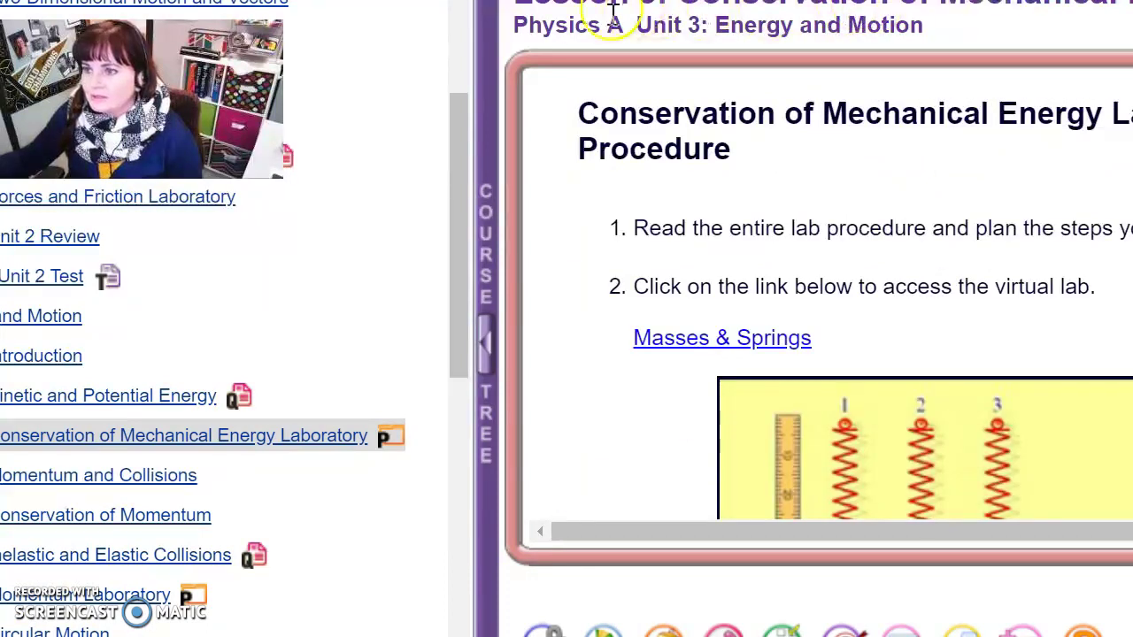
click(485, 35)
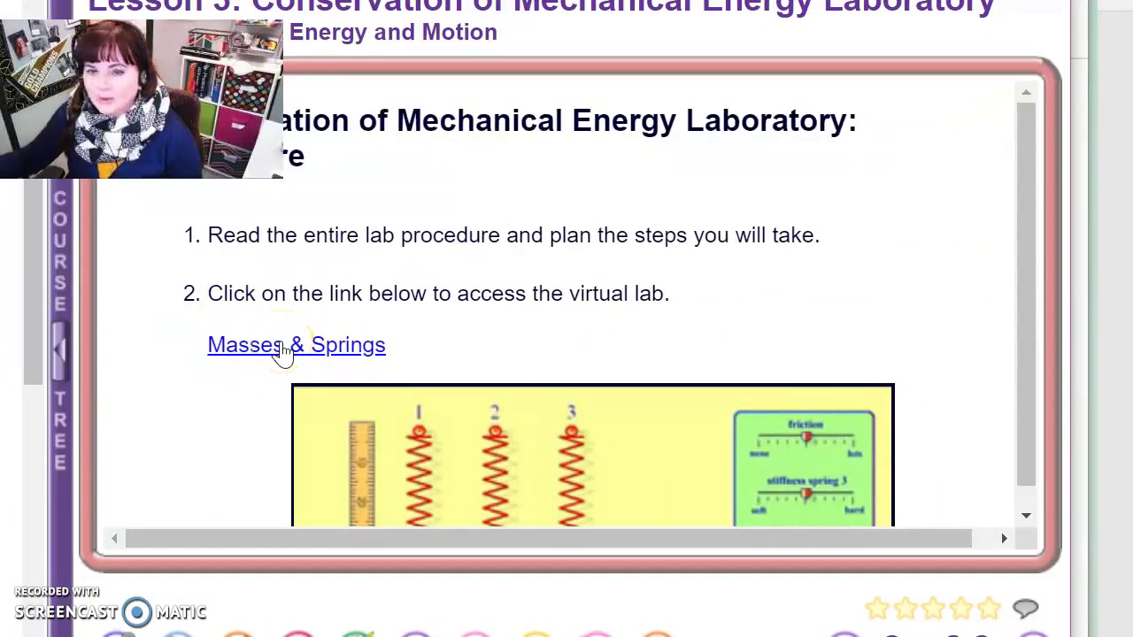
scroll(296, 341, down, 3)
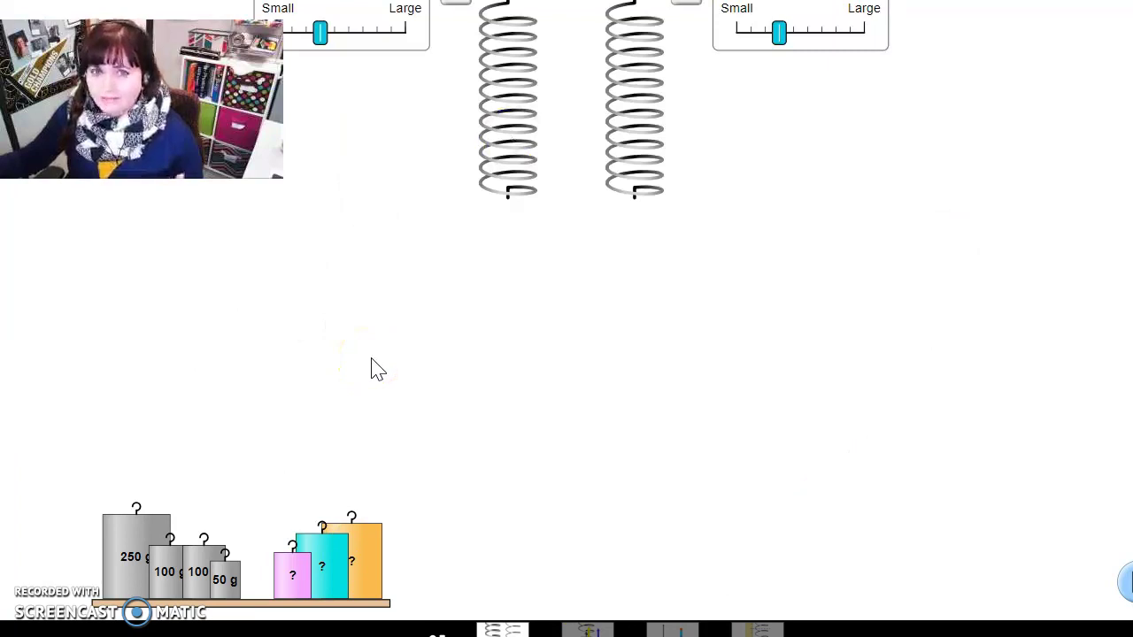
- Launch Masses and Springs and turn on the Natural Length and Movable Line markers
click(576, 36)
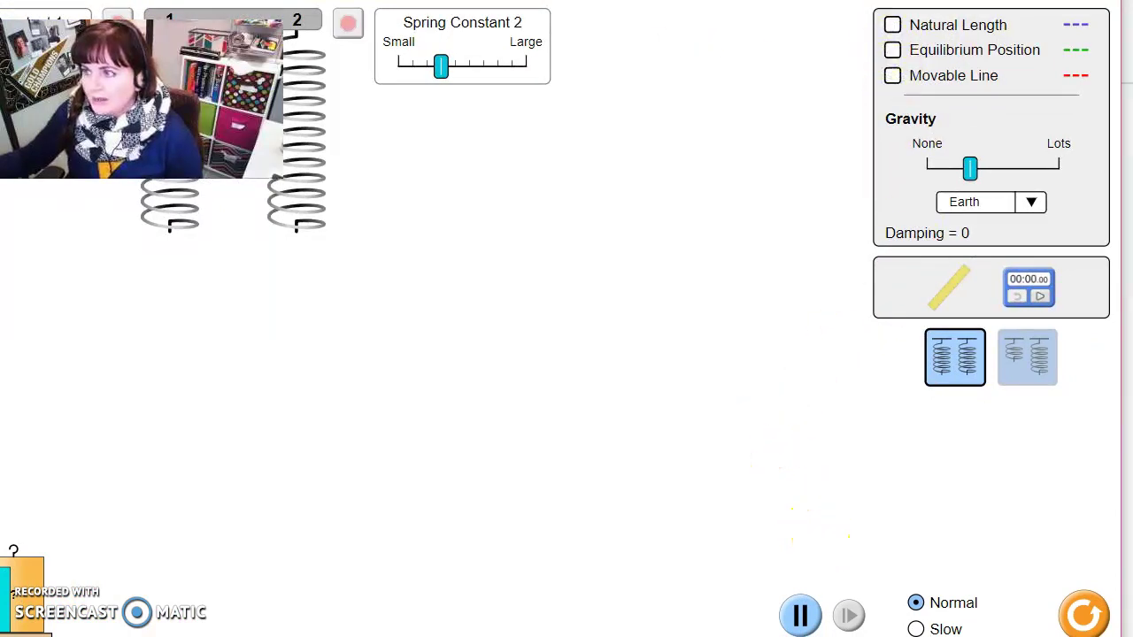
click(892, 25)
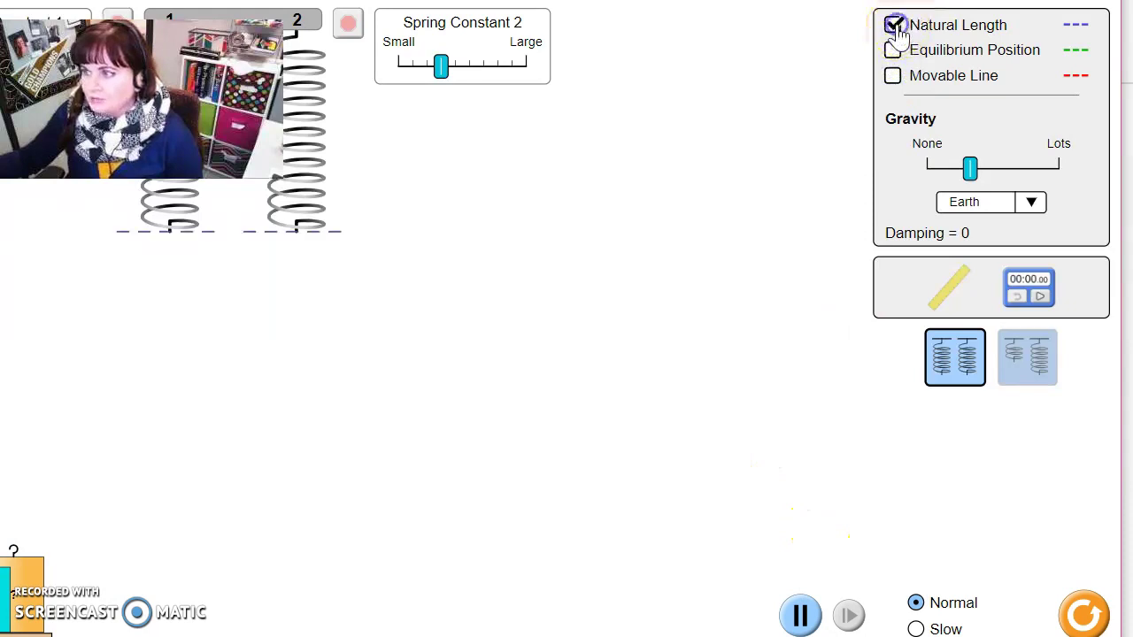
click(892, 78)
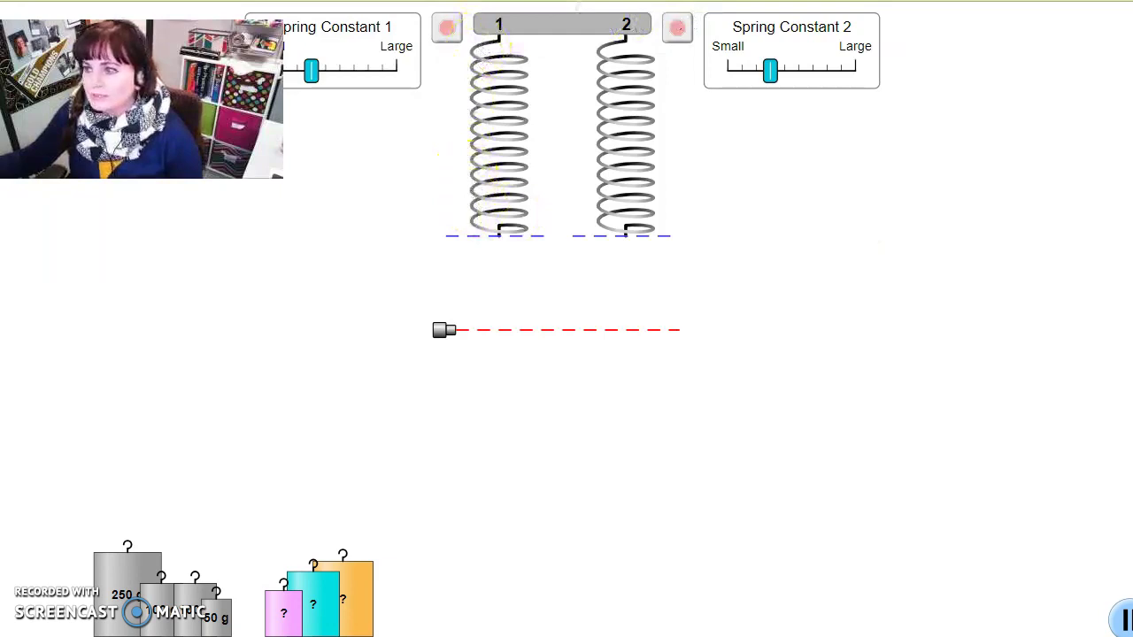
- Stand the ruler vertically beside spring 1 with its zero at the natural-length line
drag(876, 247, 419, 412)
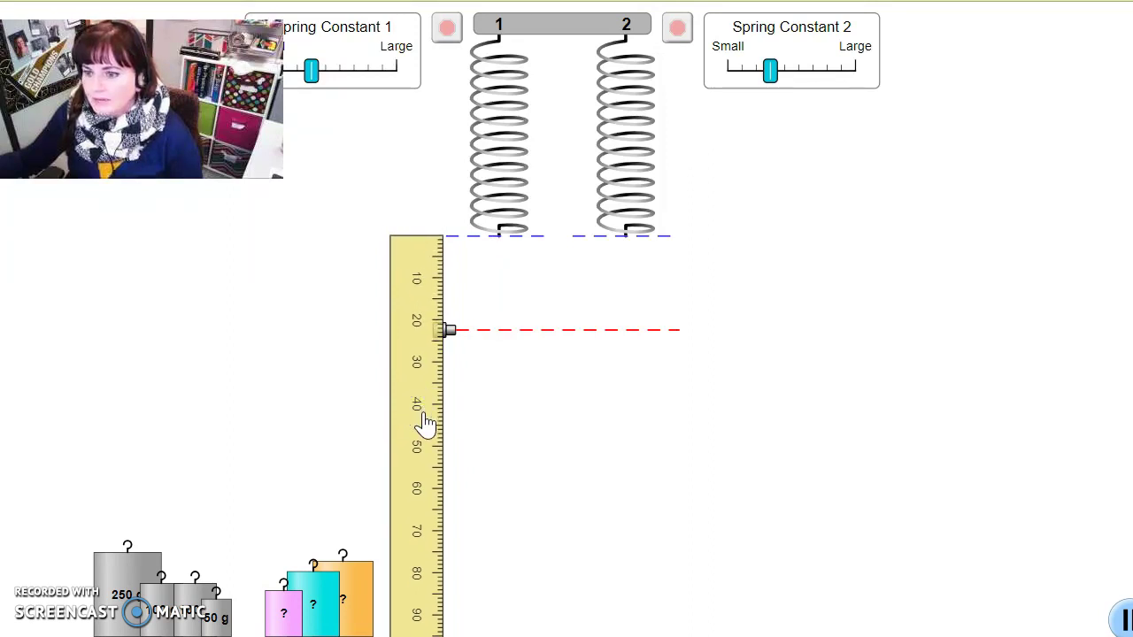
click(629, 454)
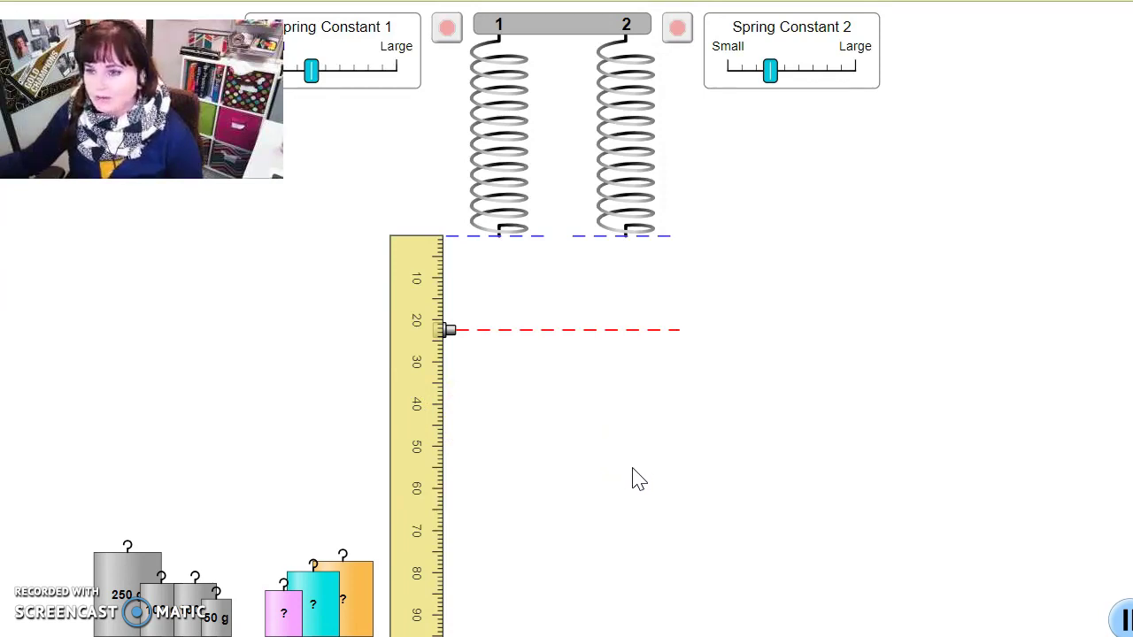
click(646, 451)
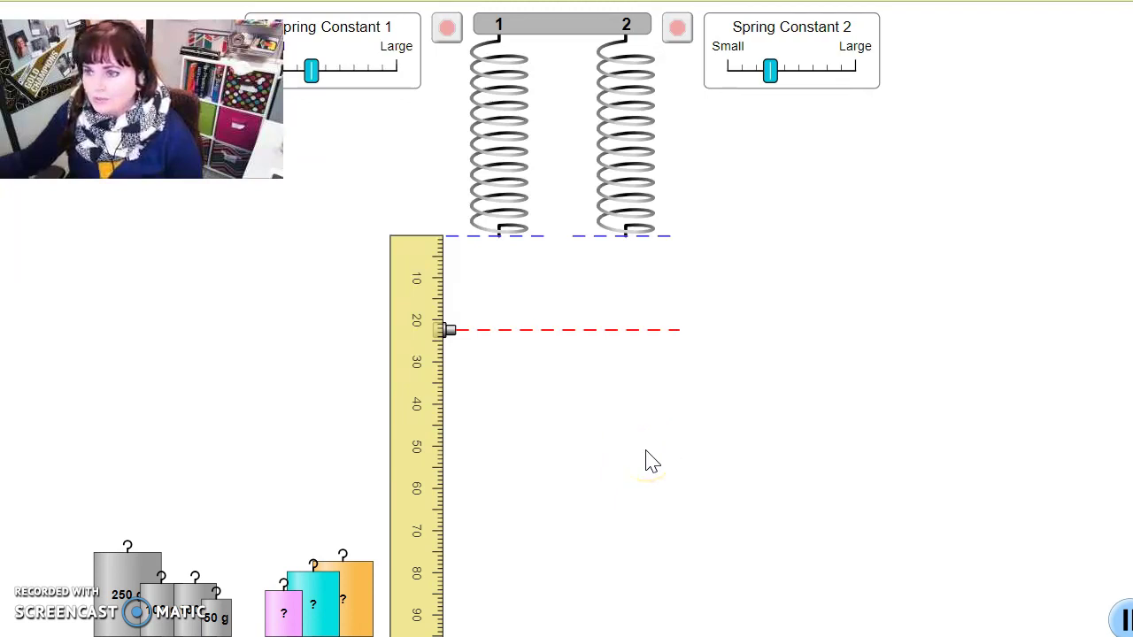
- Hang the 50 g mass on spring 1 and stop it oscillating
click(131, 534)
drag(212, 611, 518, 285)
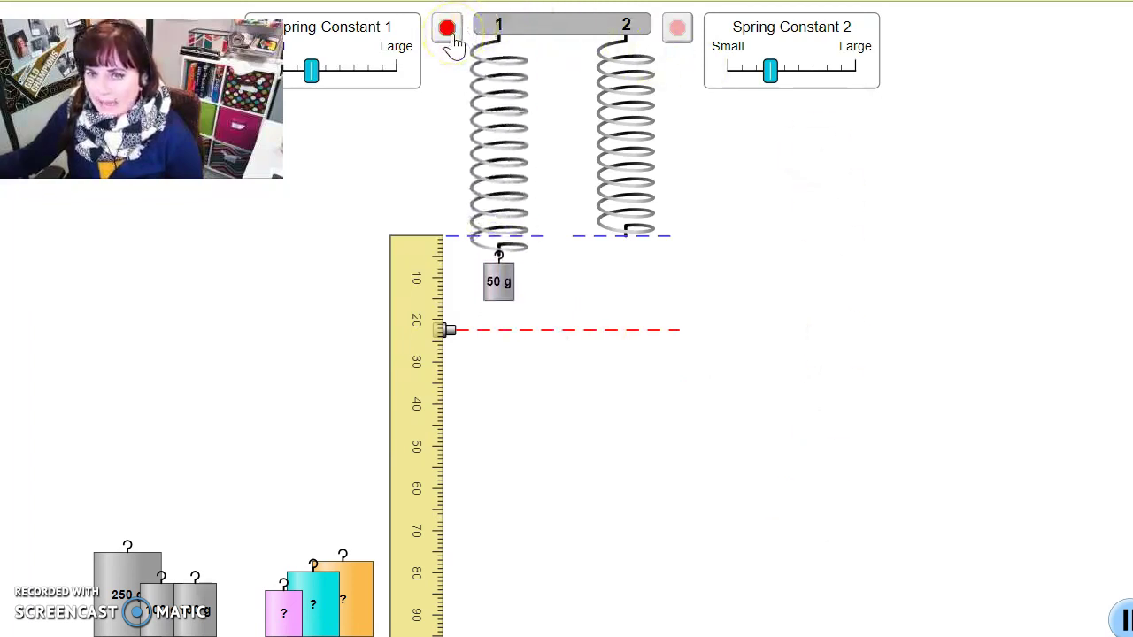
click(449, 33)
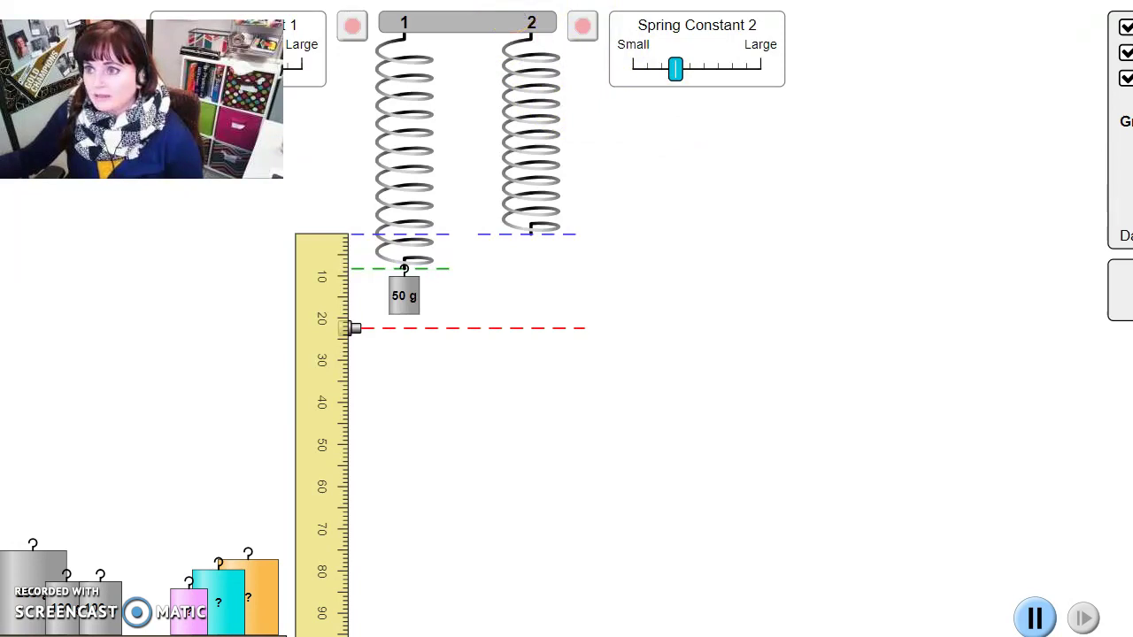
- Fill the Word table's first row with Trial 1 and mass .05
key(alt+Tab)
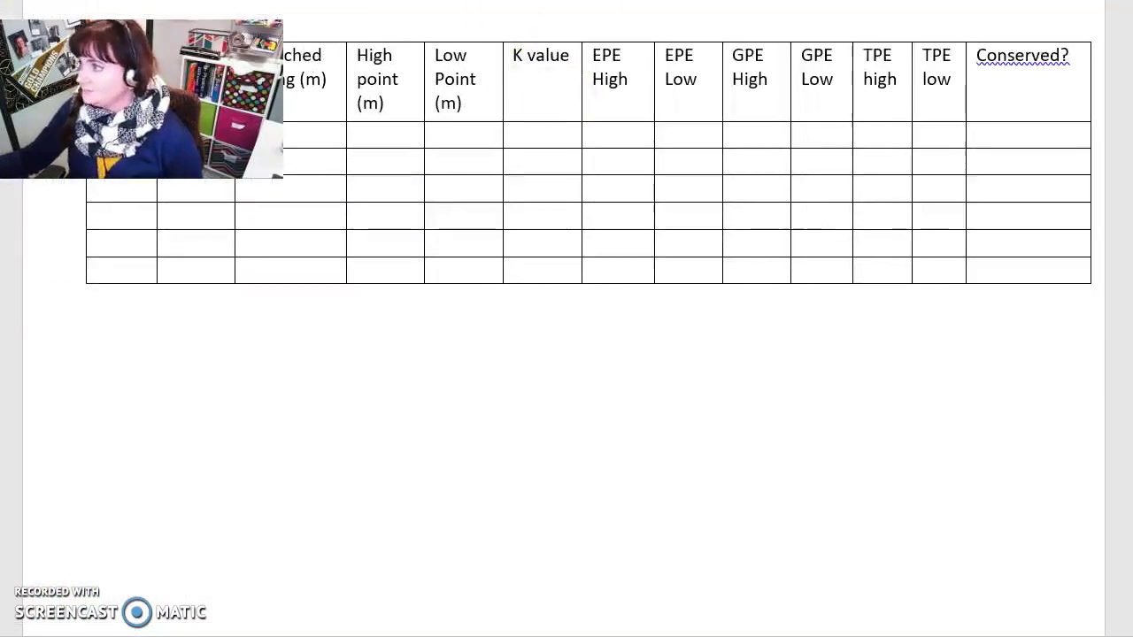
key(alt+Tab)
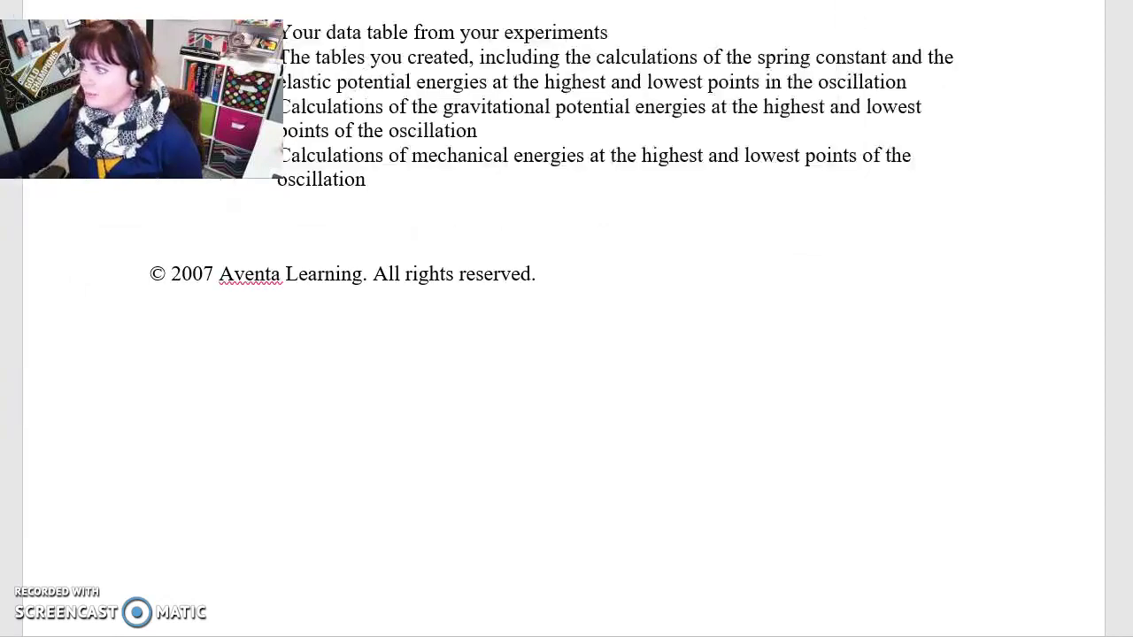
key(alt+Tab)
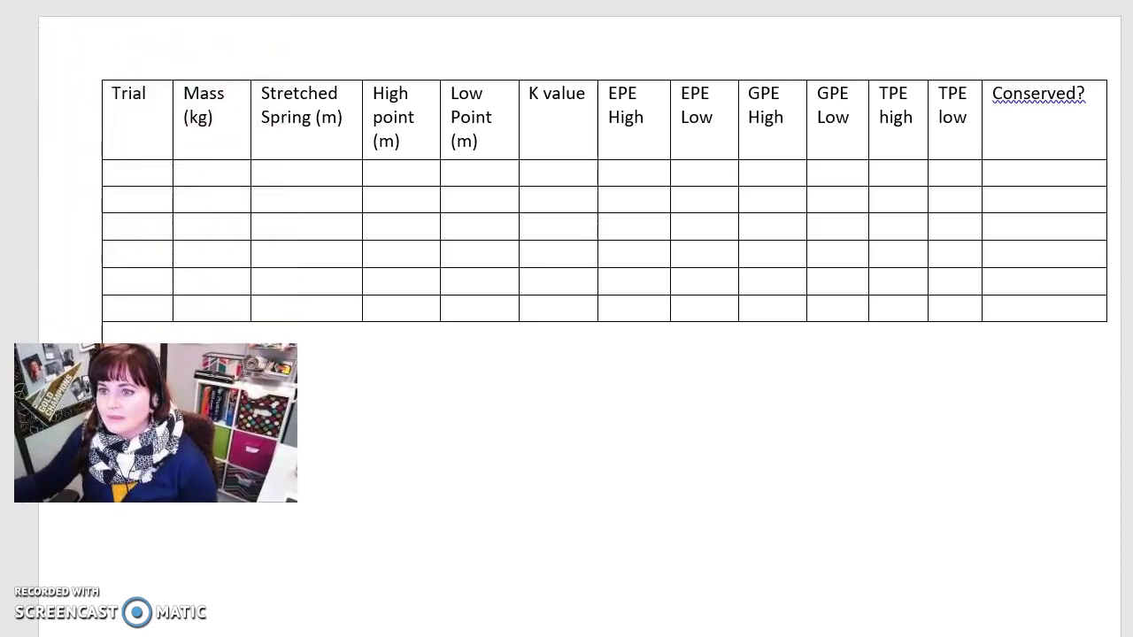
click(141, 175)
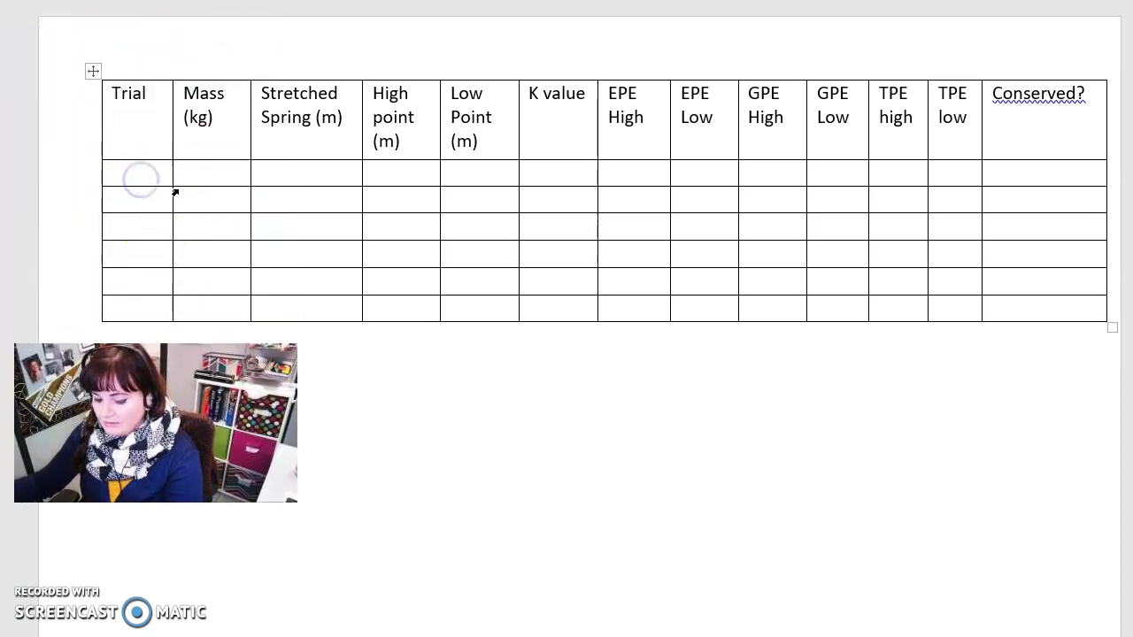
text(1)
click(228, 173)
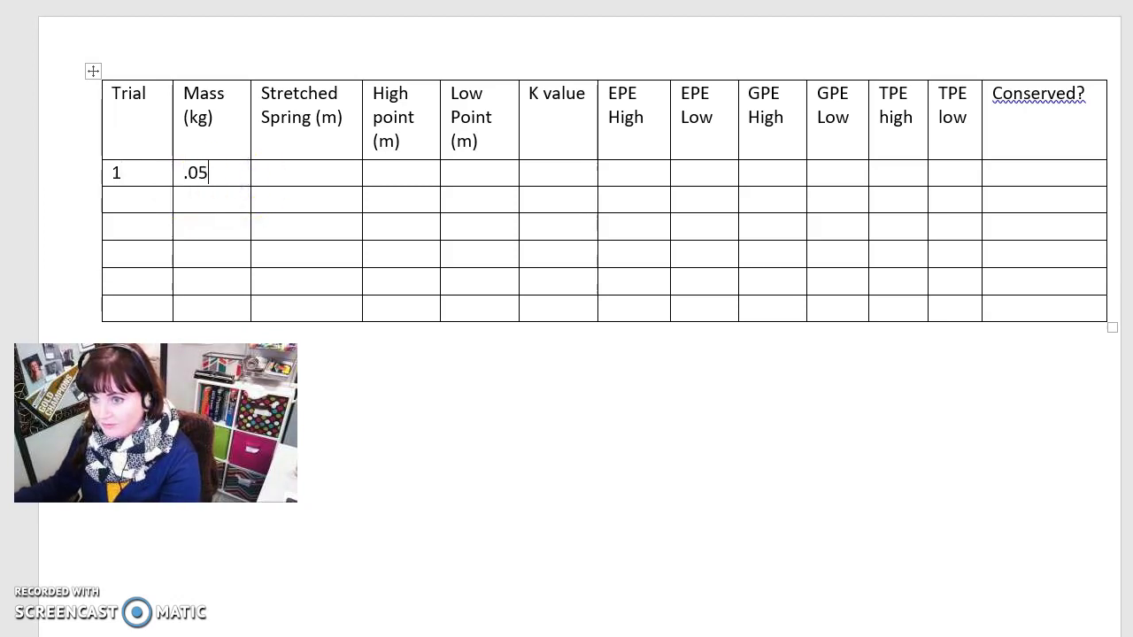
click(275, 167)
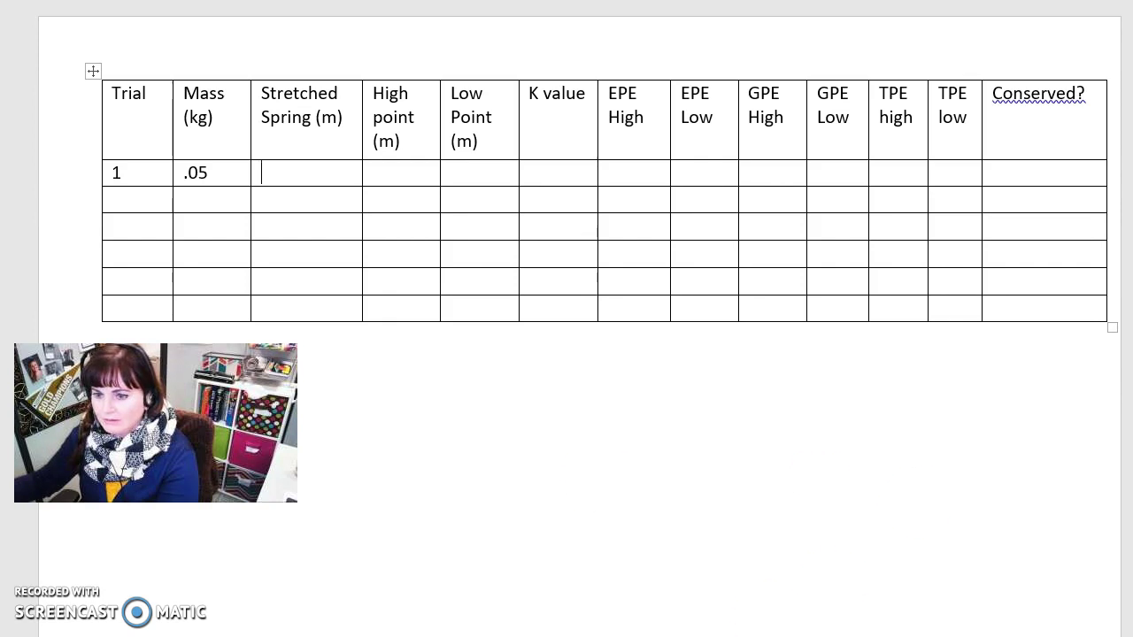
key(alt+Tab)
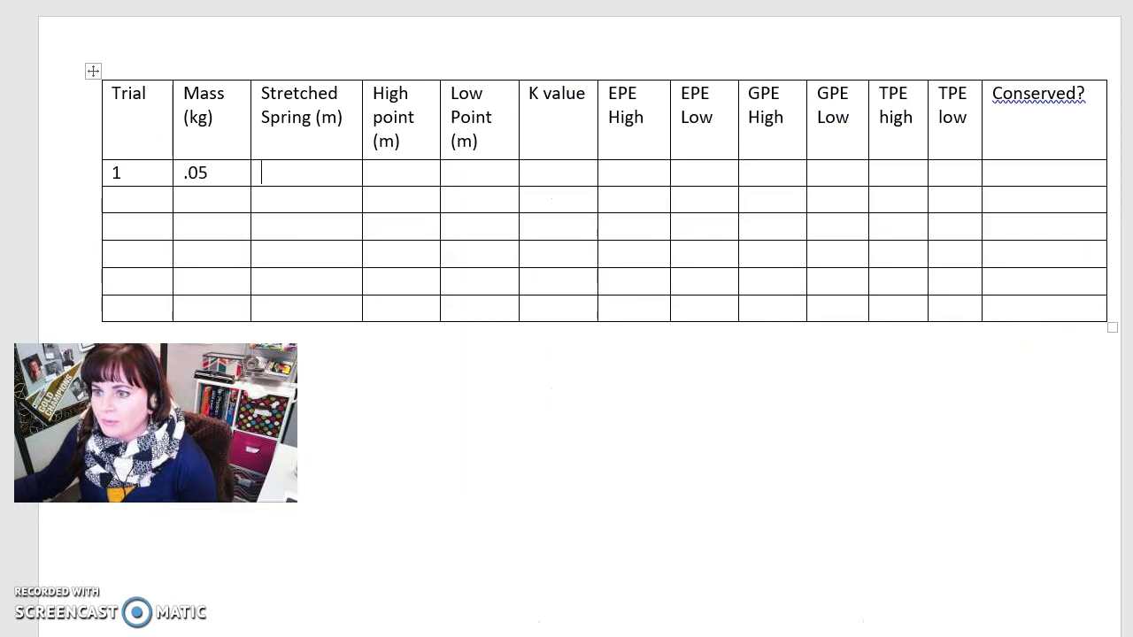
- Add the line 'Spring initial position= .95m' below the Word data table
click(310, 589)
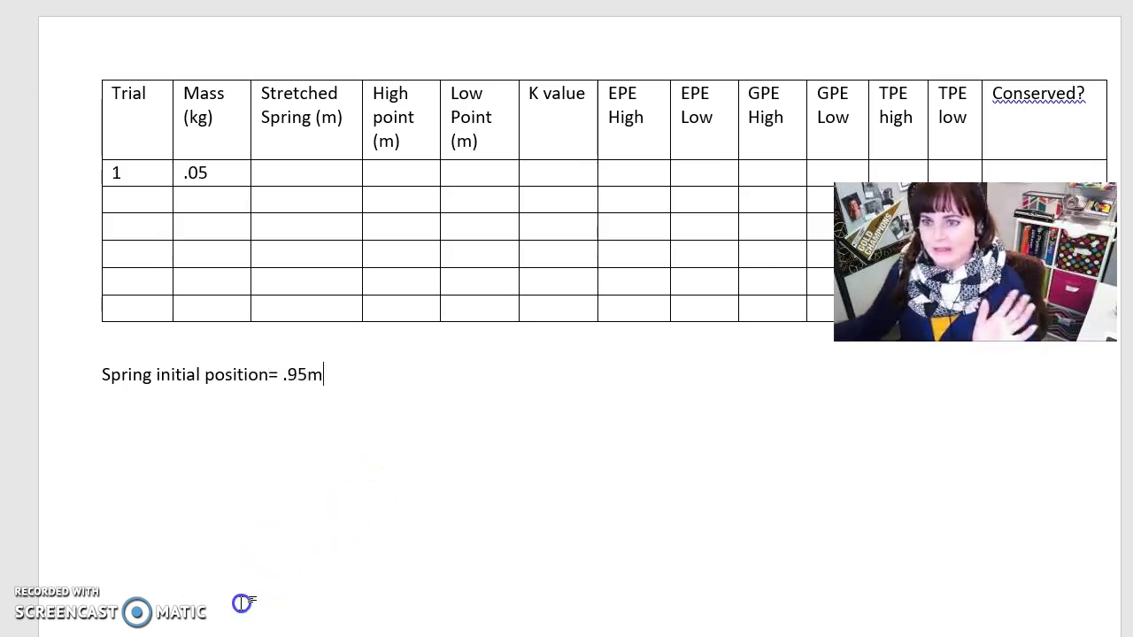
key(Left)
key(Left)
key(Left)
key(Left)
key(Left)
key(Left)
key(Left)
key(Left)
key(Left)
mouse_move(298, 634)
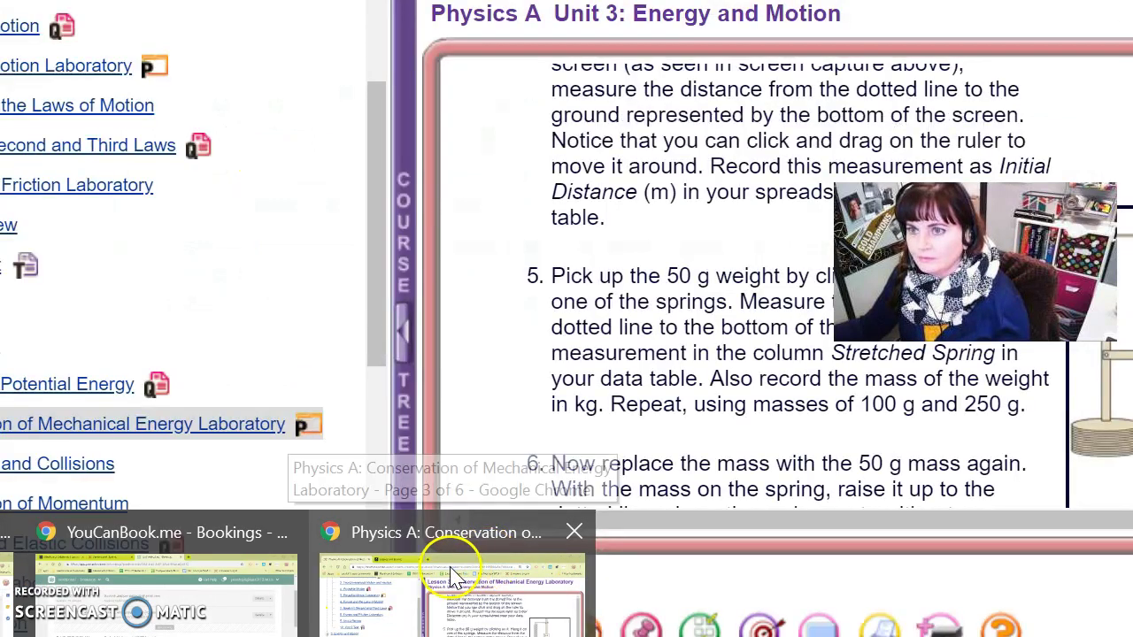
- Read the hanging 50 g mass's stretch (about 8 cm) in PhET, then return to the Word table
click(493, 569)
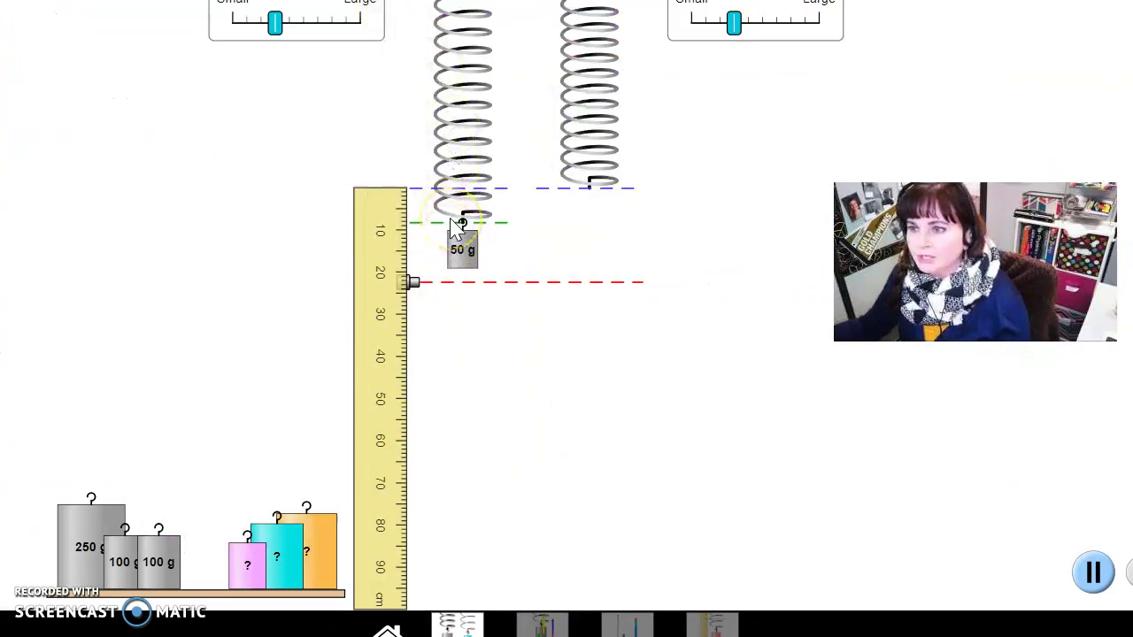
click(423, 232)
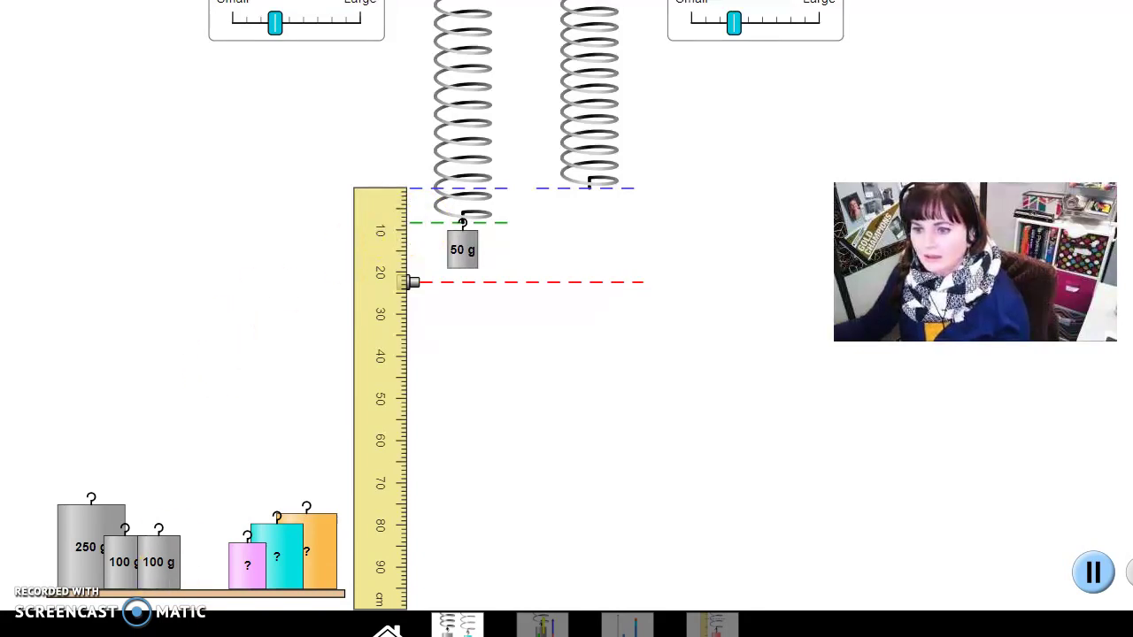
mouse_move(204, 628)
click(297, 609)
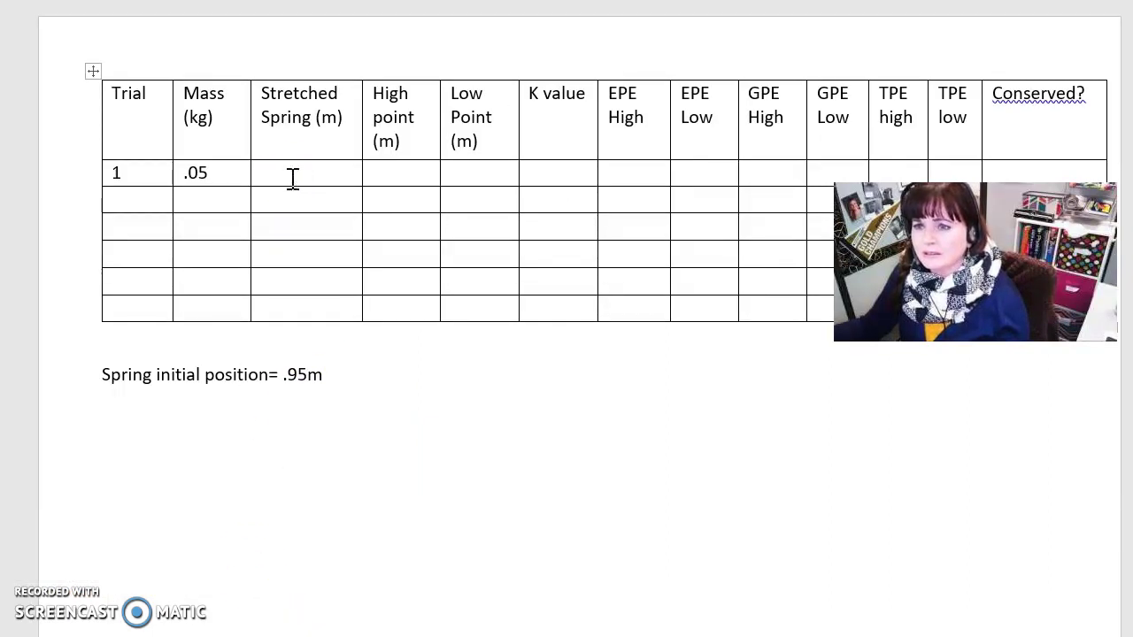
- Enter .08m in trial 1's Stretched Spring cell and go back to the spring simulation
text(.0)
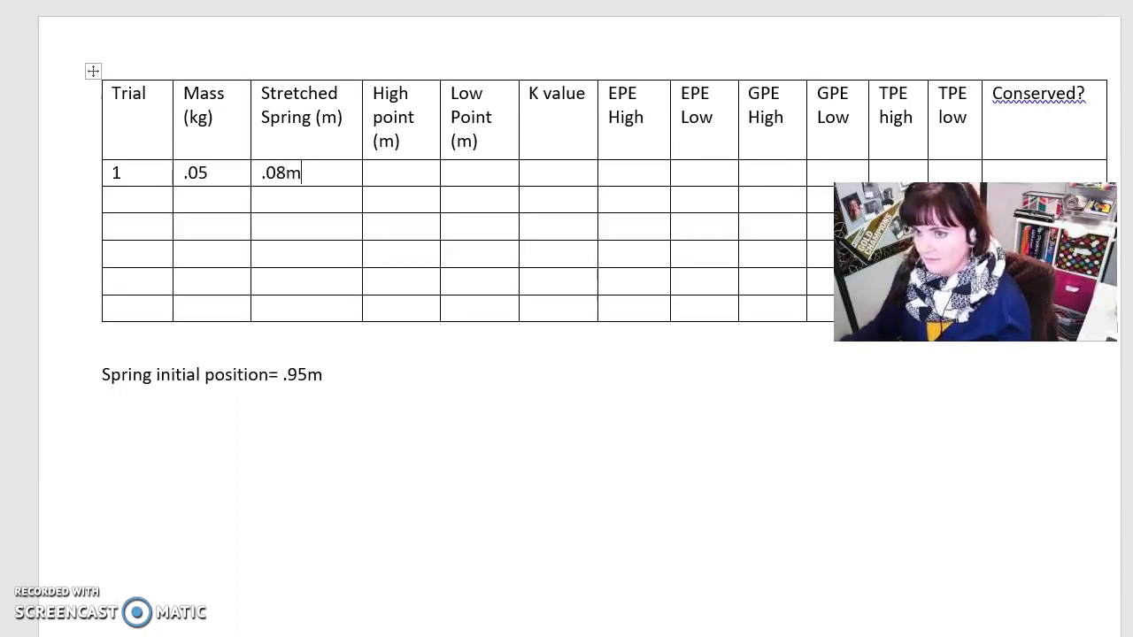
text(8m)
click(452, 463)
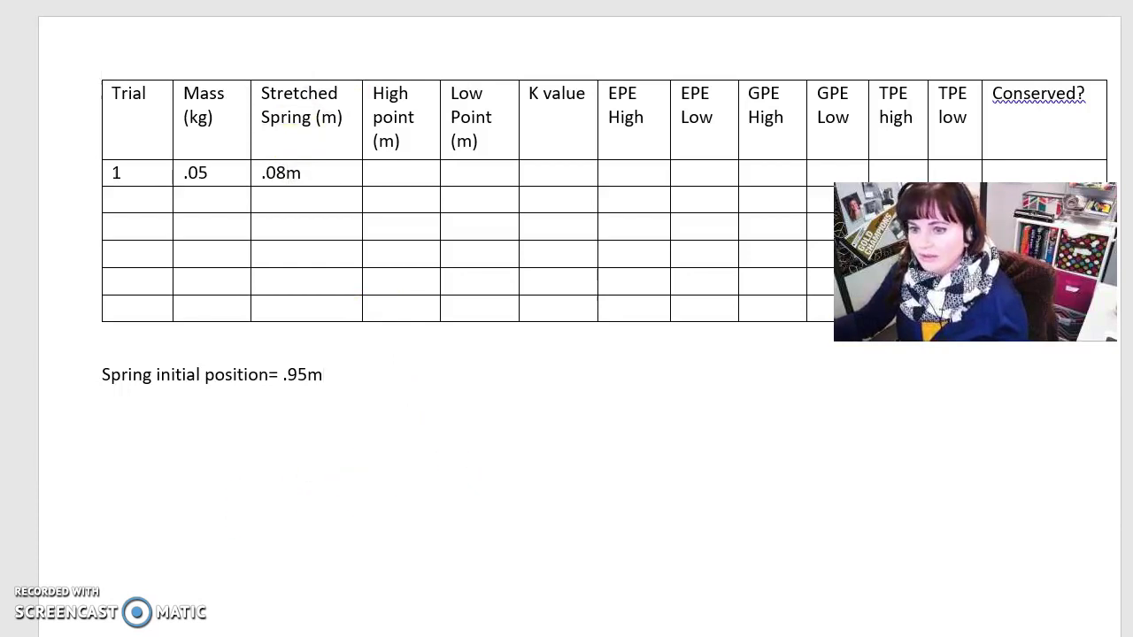
click(451, 589)
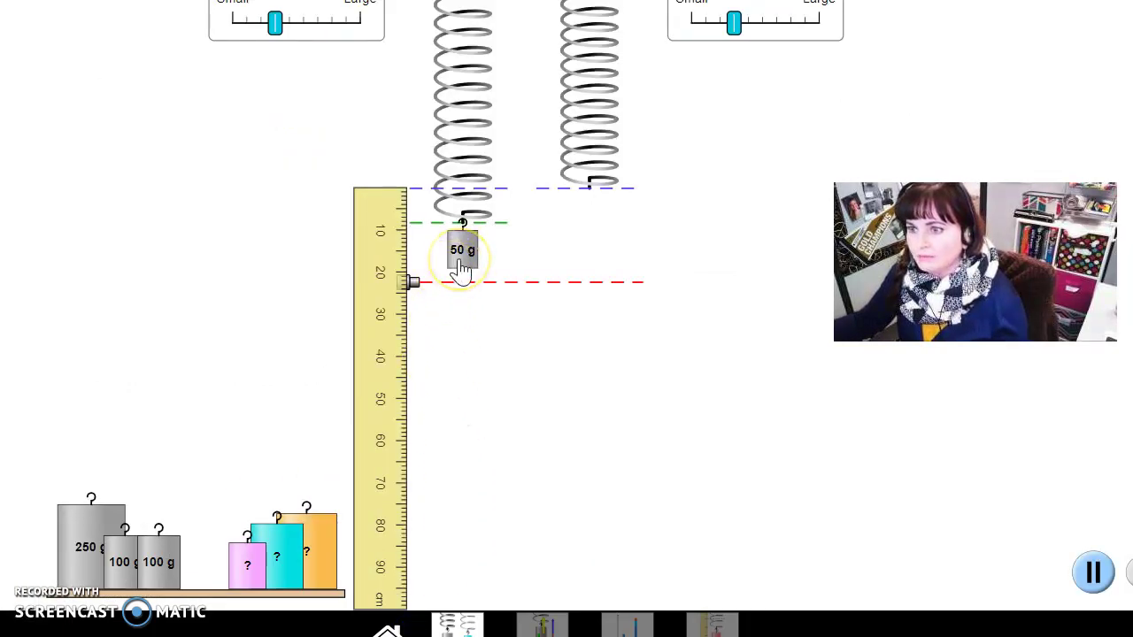
- Lift the 50 g mass to the spring's natural length, release it, and freeze it at its top point in slow motion
drag(462, 270, 469, 227)
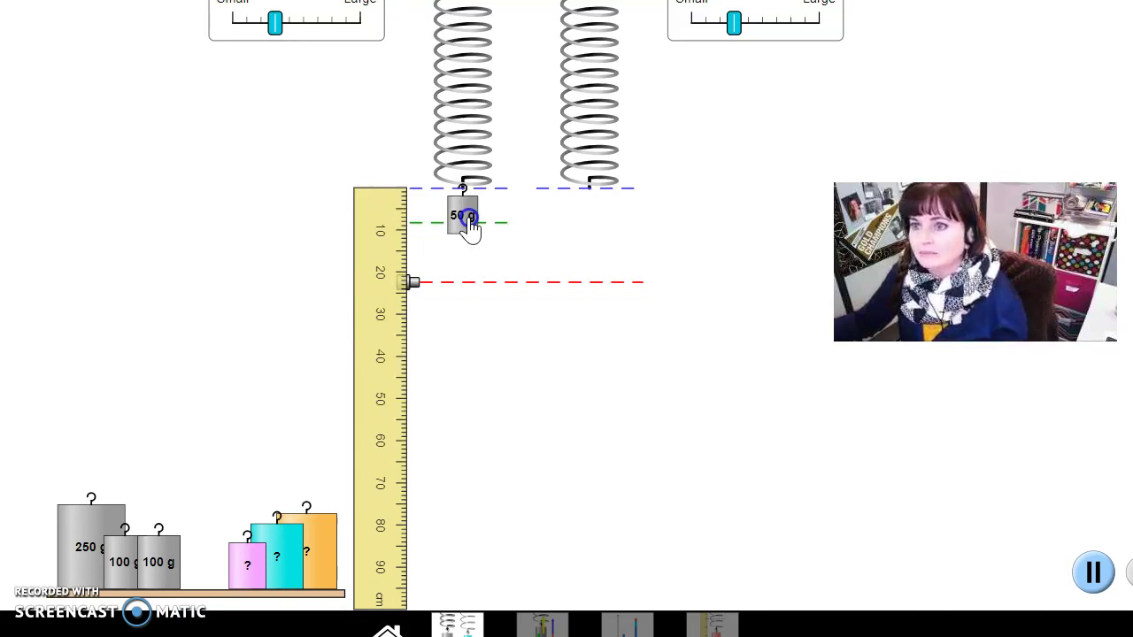
drag(469, 227, 469, 226)
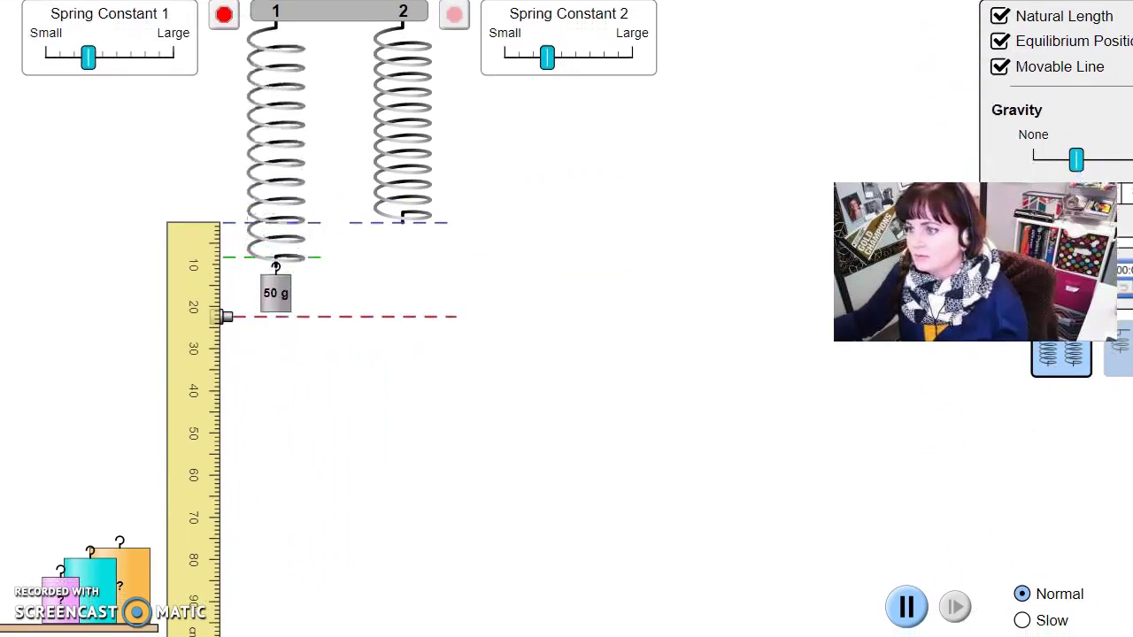
click(1027, 622)
click(907, 607)
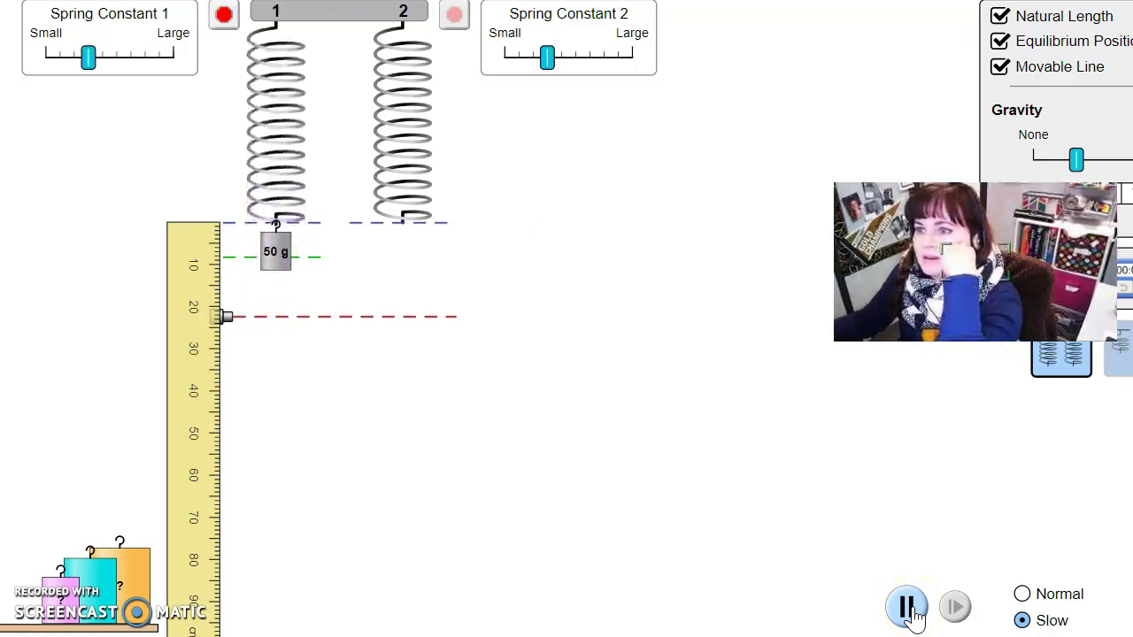
click(910, 611)
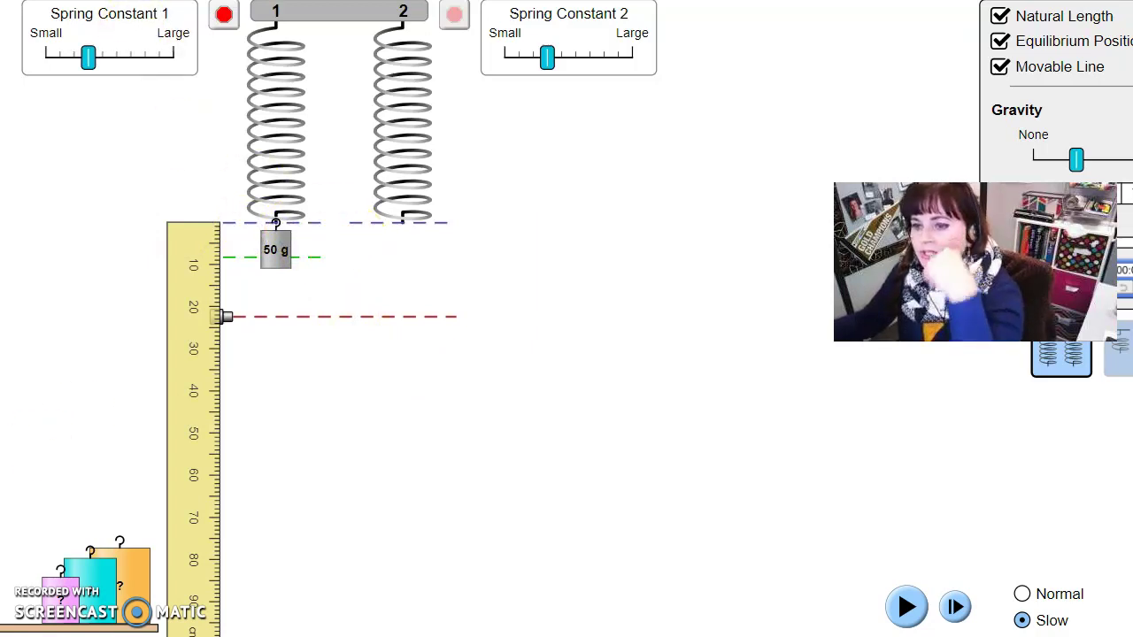
- Enter 0 in trial 1's High point (m) cell in the Word table
click(124, 593)
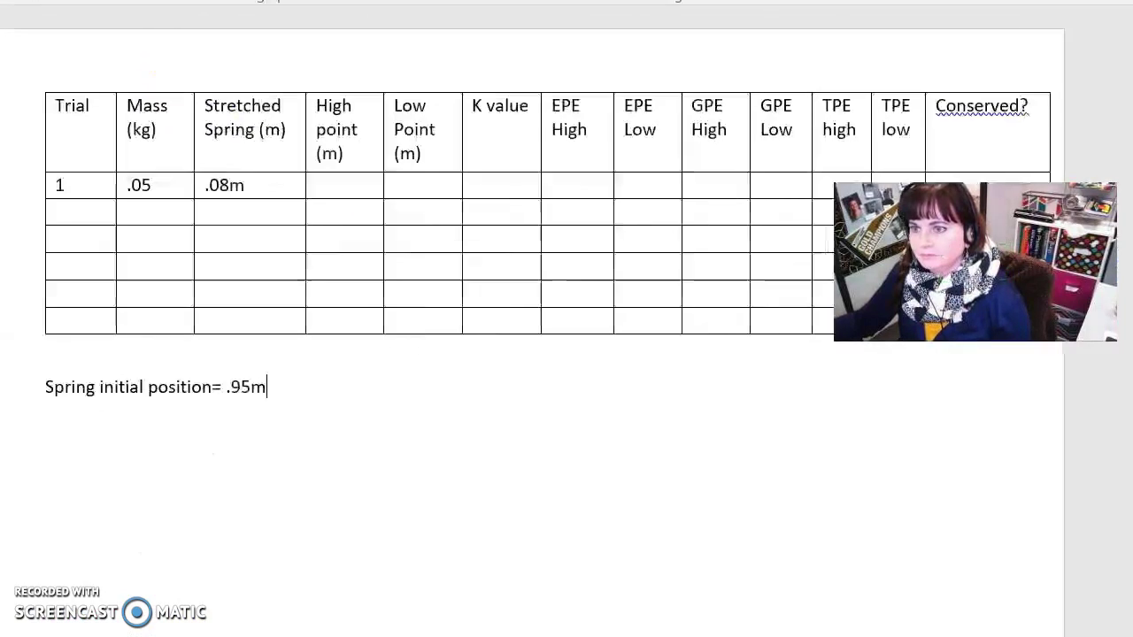
click(228, 204)
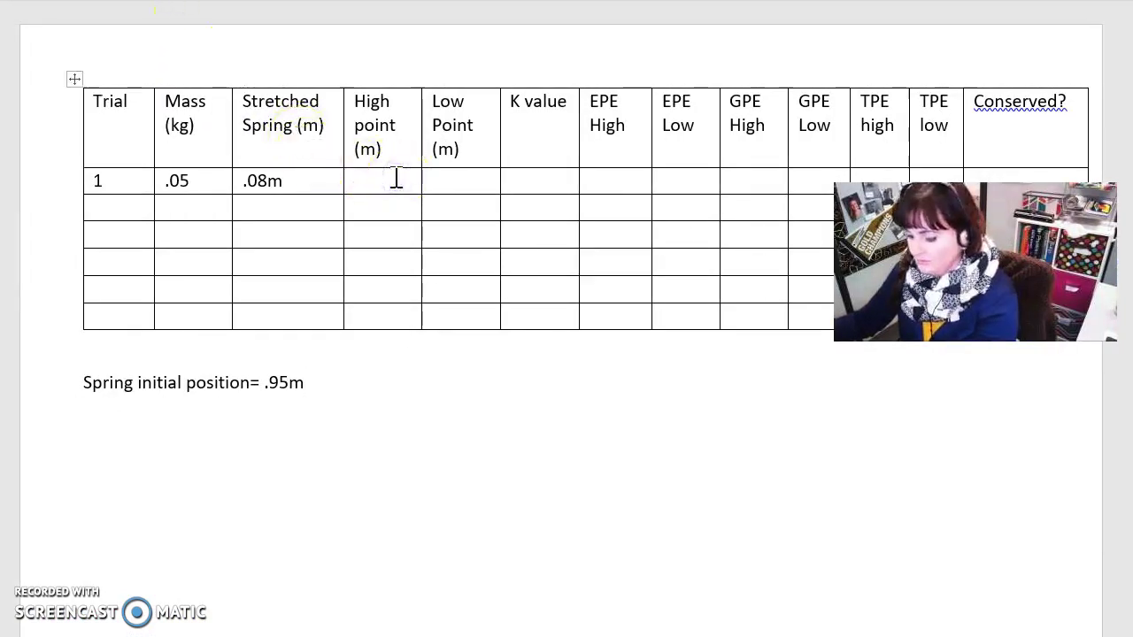
text(0)
click(379, 498)
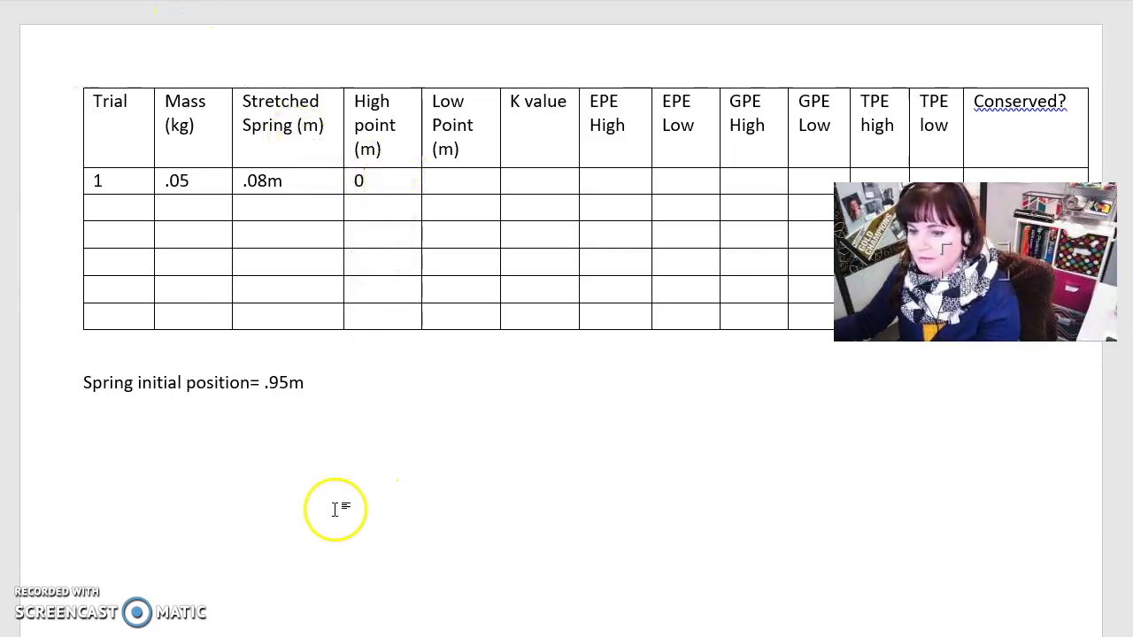
- Pause the bouncing 50 g mass and align the red reference line with its low point near 15 cm
mouse_move(289, 636)
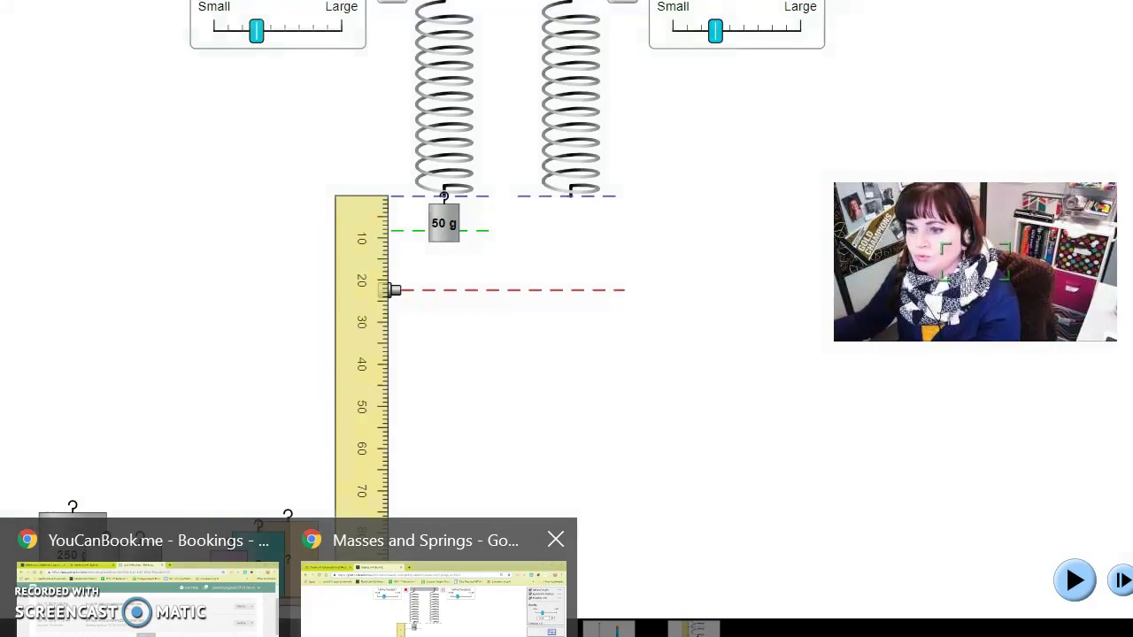
click(434, 589)
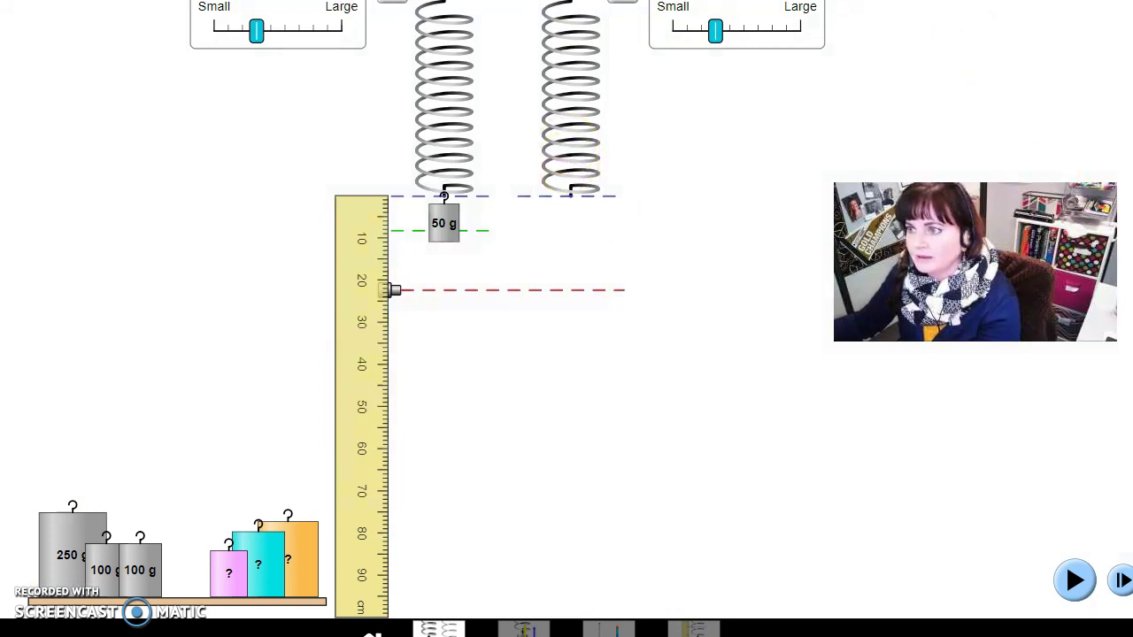
click(1066, 93)
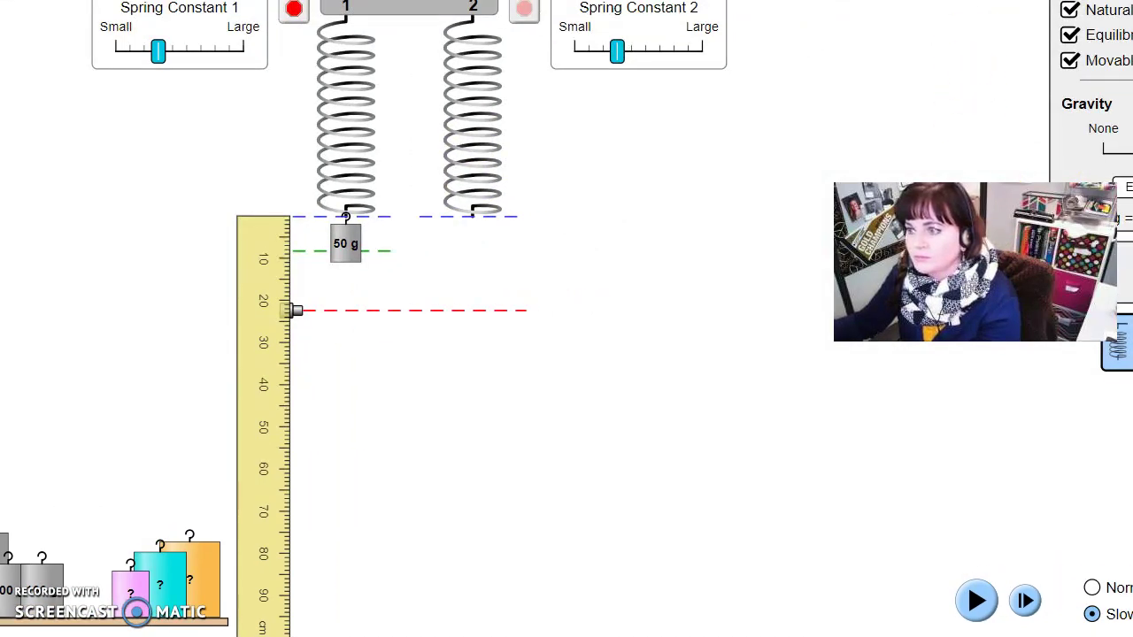
click(975, 602)
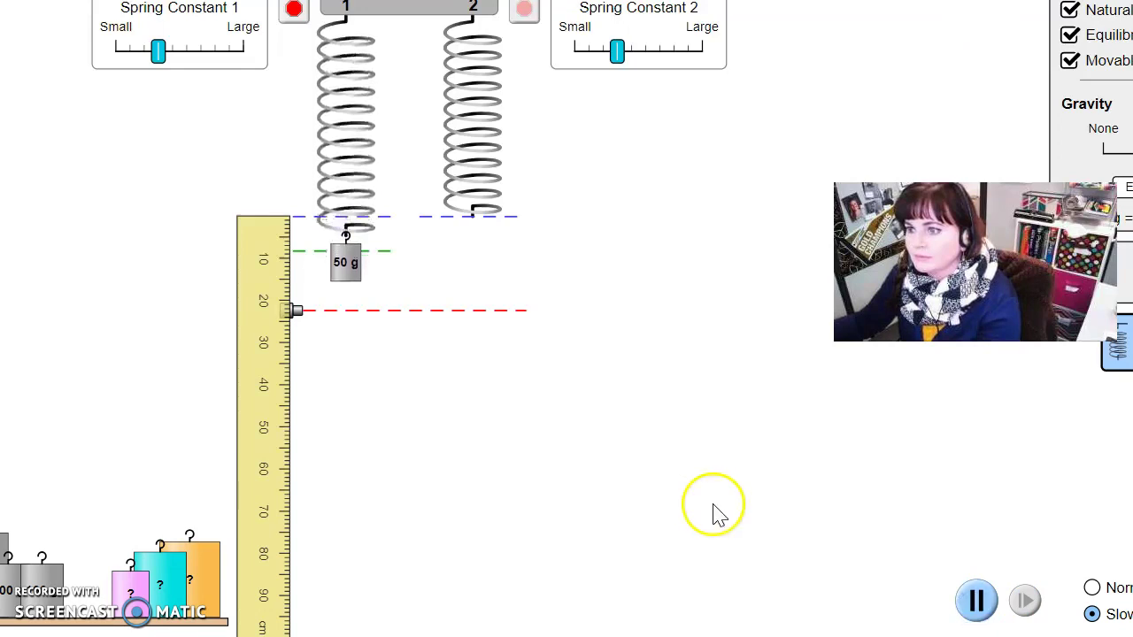
click(977, 604)
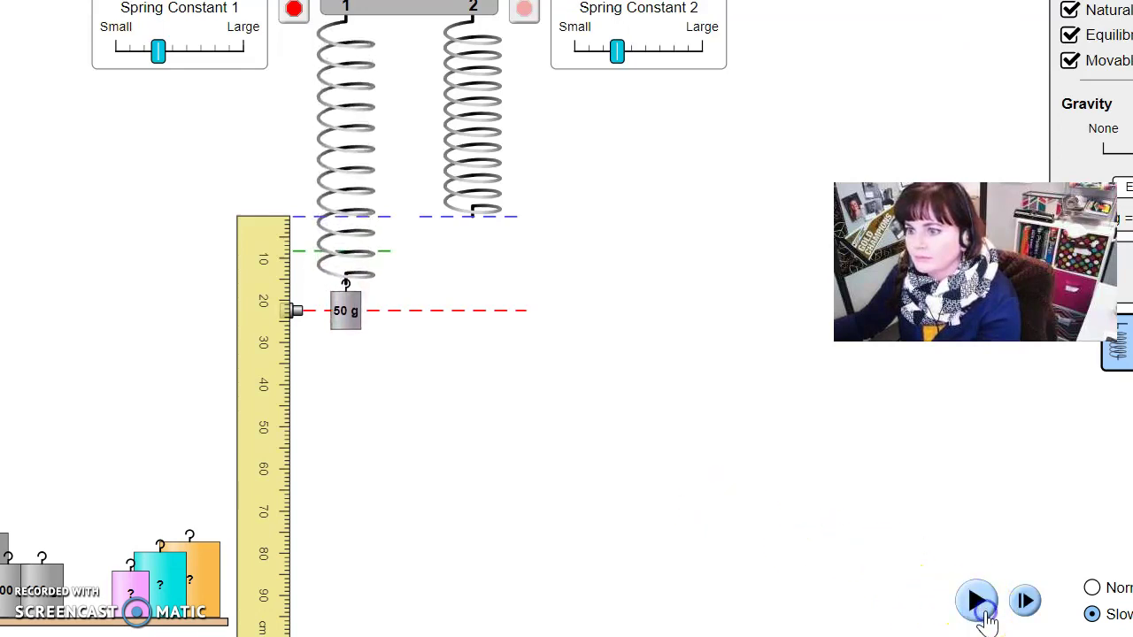
click(511, 440)
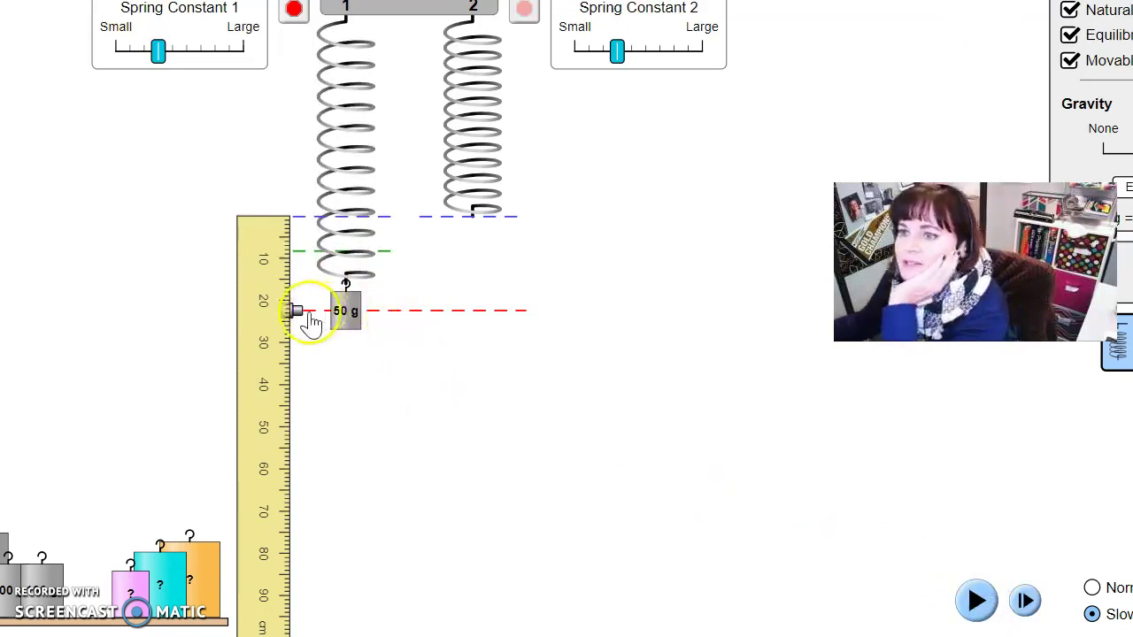
drag(304, 323, 302, 292)
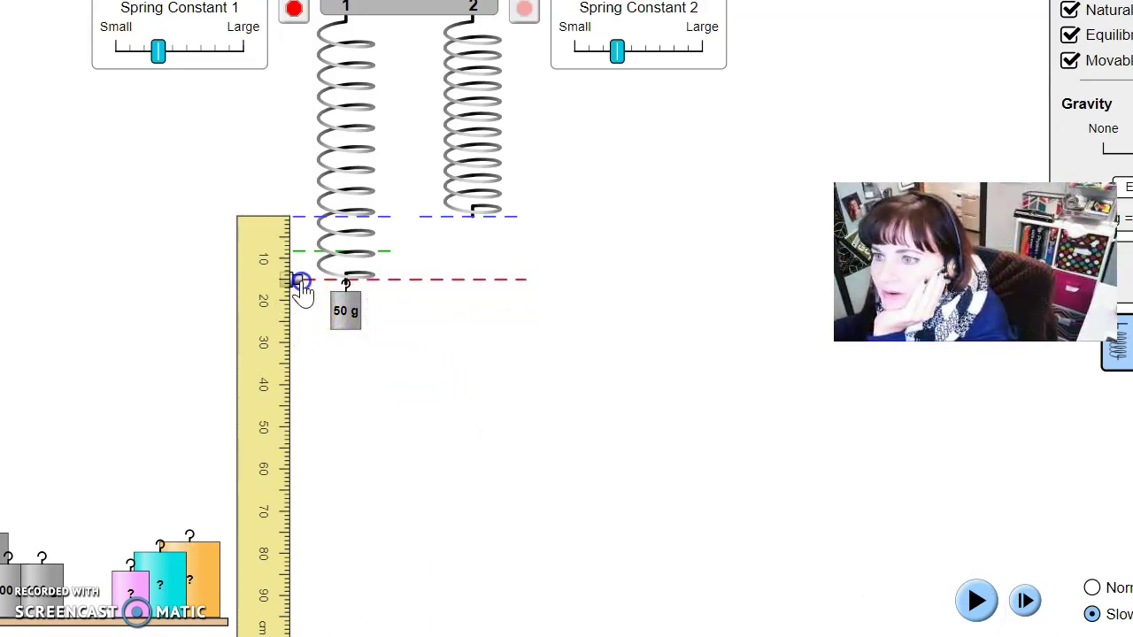
mouse_move(302, 292)
mouse_down()
mouse_move(300, 313)
mouse_move(303, 294)
mouse_up()
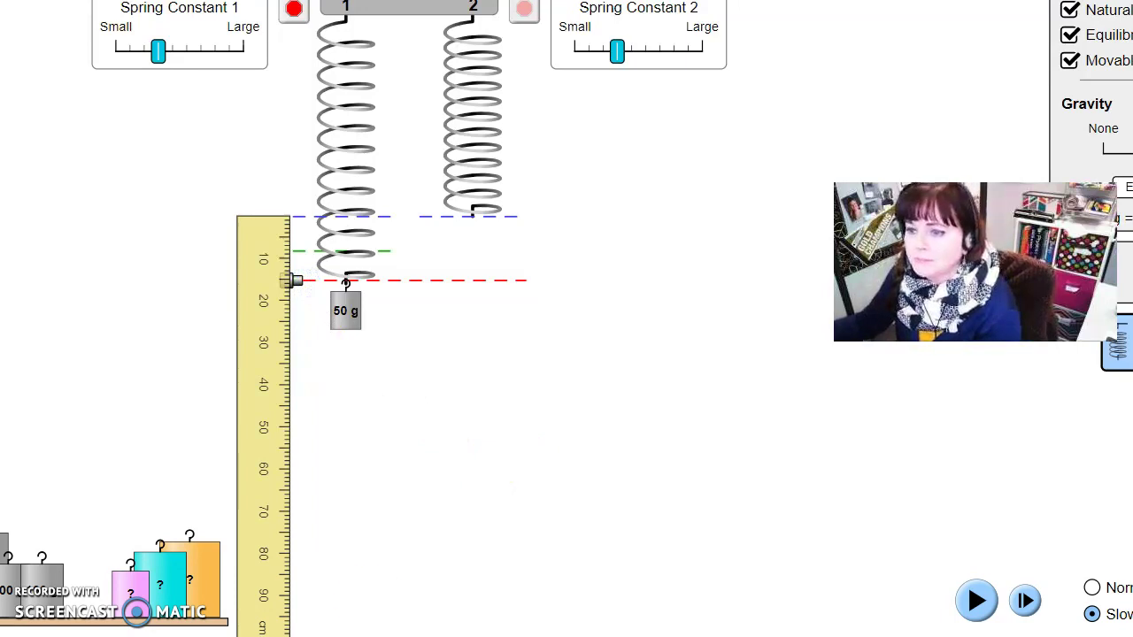
- Enter .15 in trial 1's Low Point (m) cell in the Word table
mouse_move(124, 633)
click(123, 606)
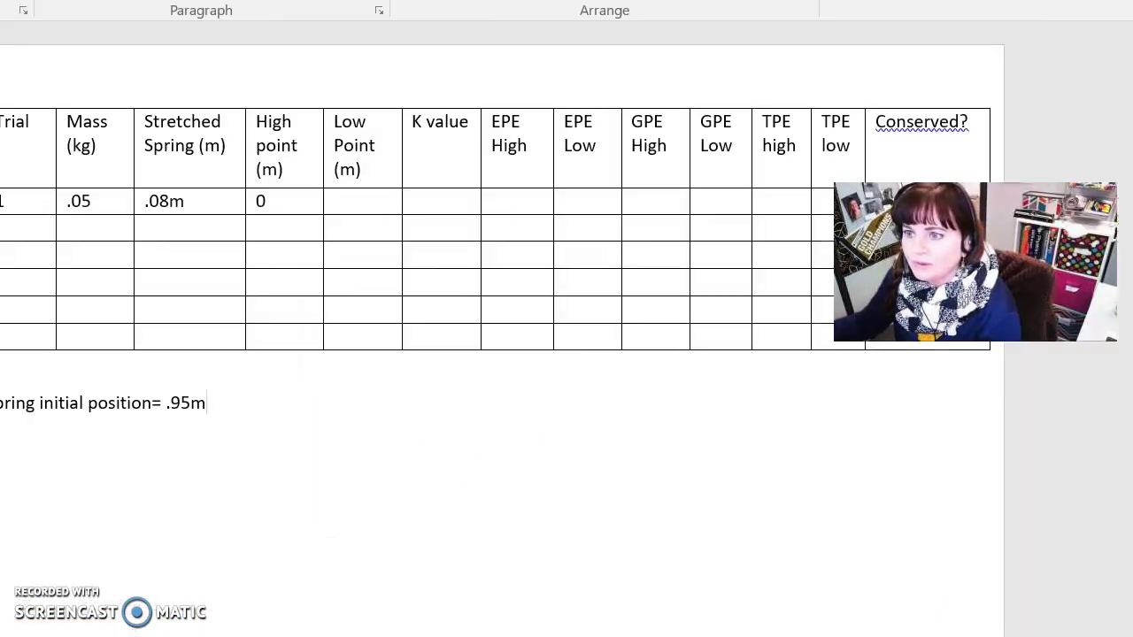
click(367, 204)
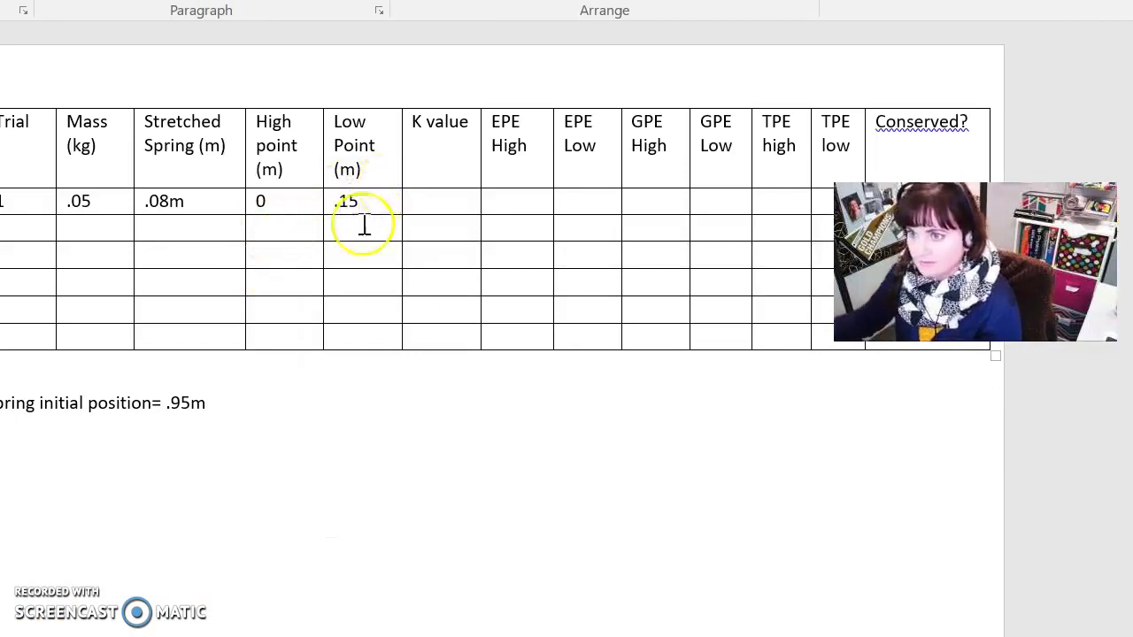
click(407, 407)
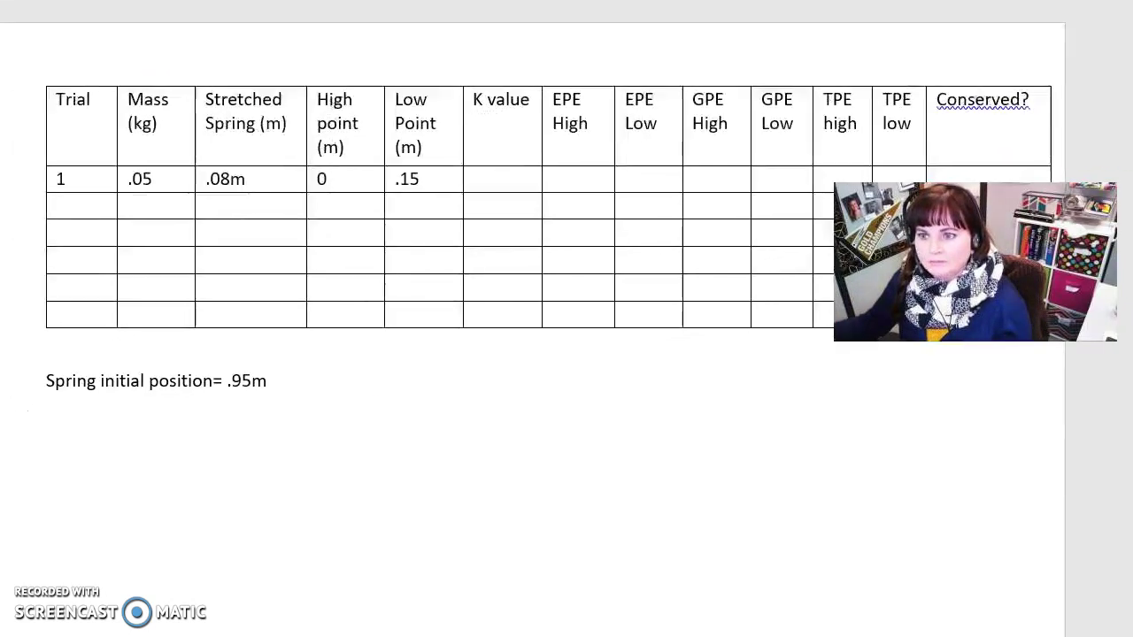
- Number the second and third trial rows 2 and 3
click(92, 206)
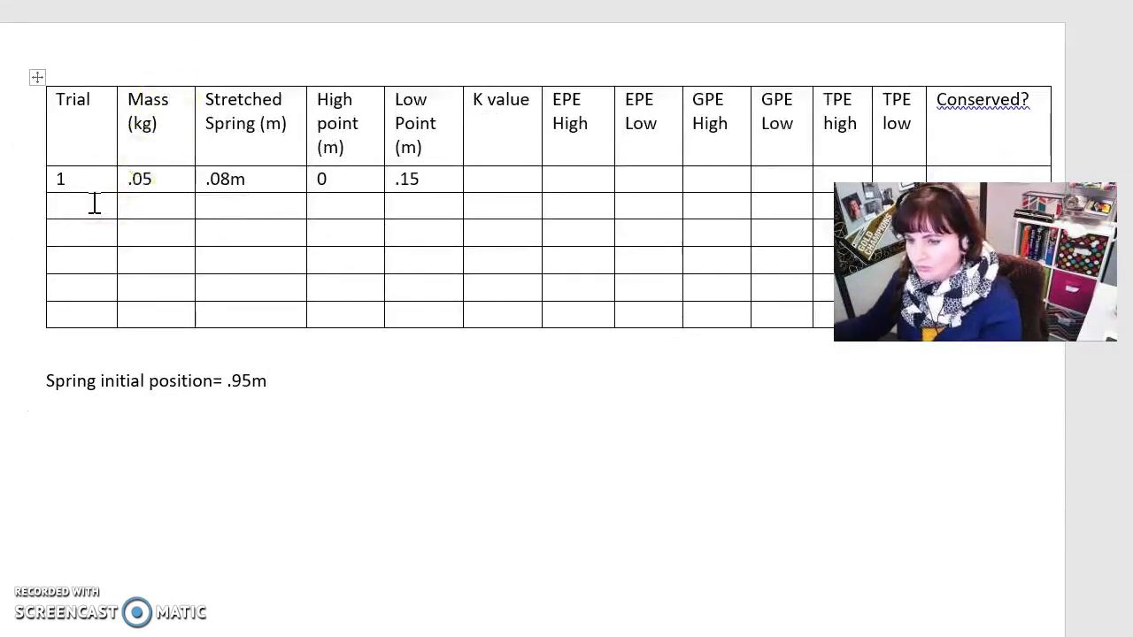
text(2)
click(92, 231)
text(3)
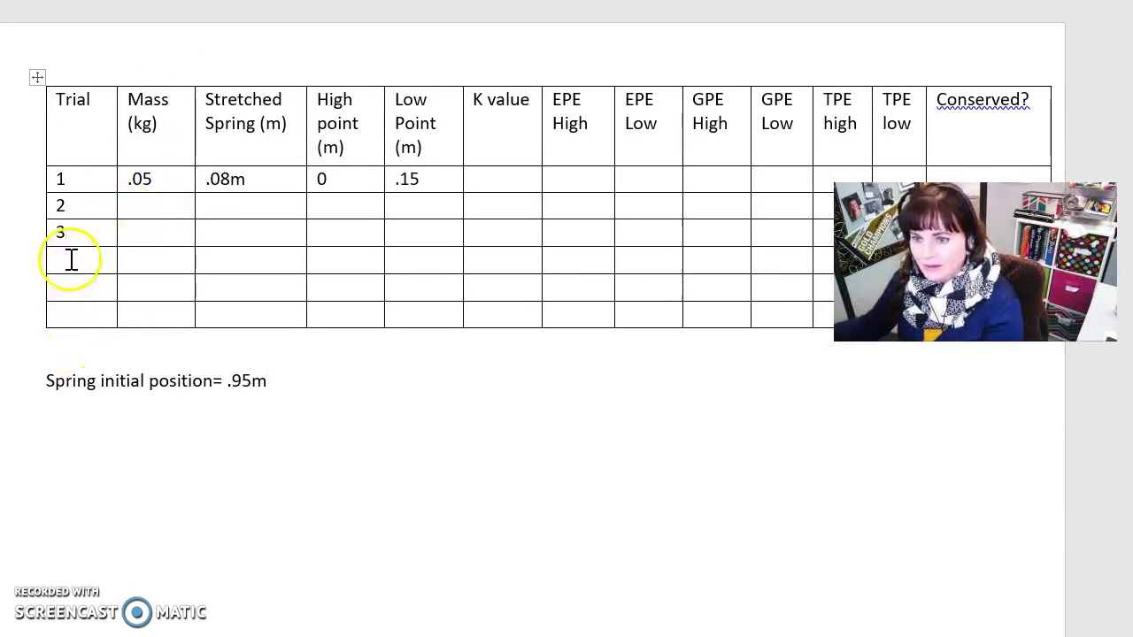
- Delete the unused table rows 4 to 6 entirely
drag(73, 256, 269, 321)
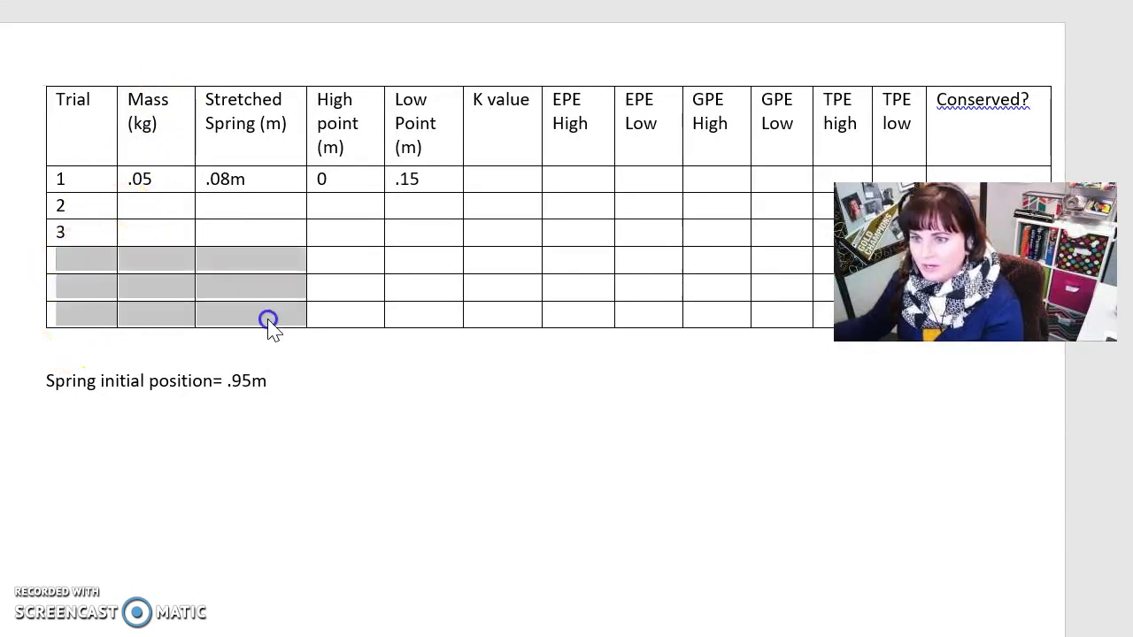
right_click(97, 263)
click(204, 449)
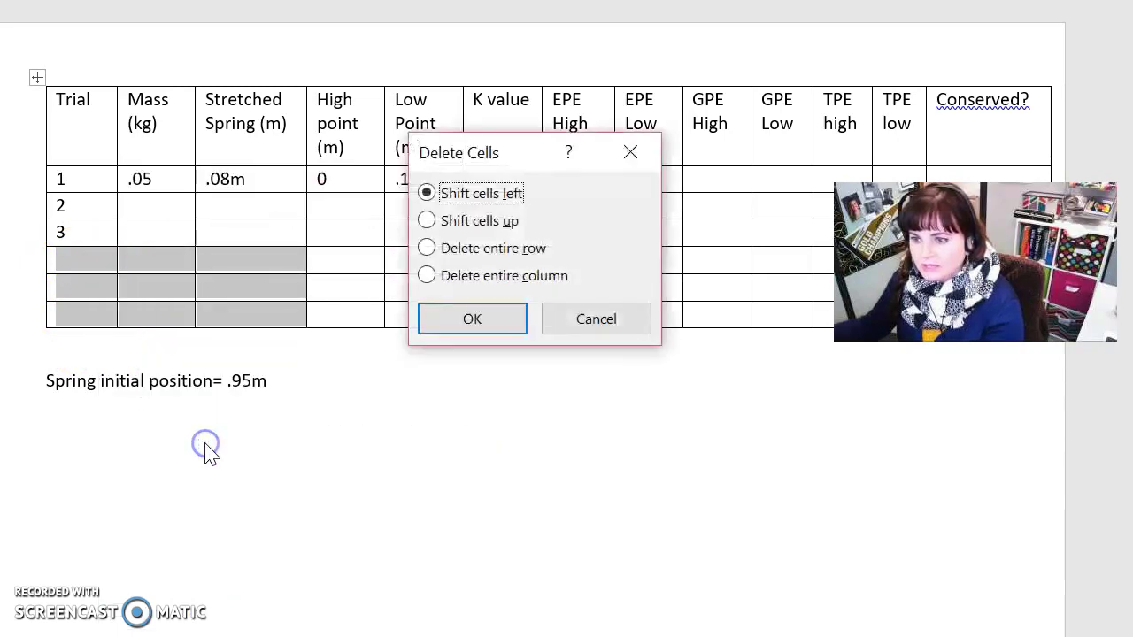
click(478, 250)
click(472, 318)
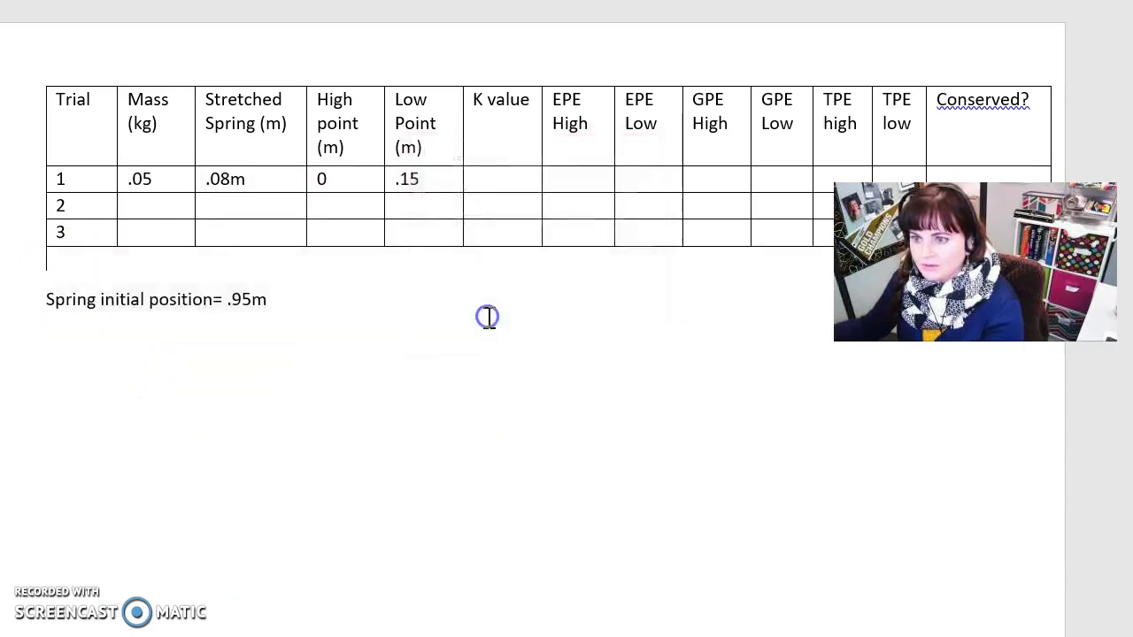
click(492, 454)
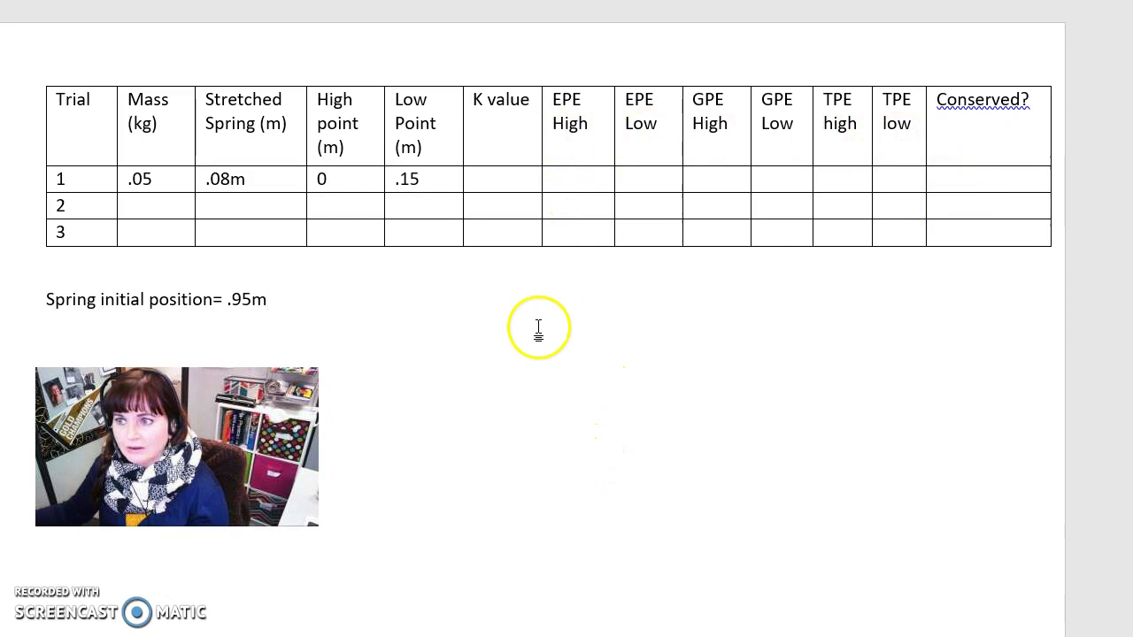
- Select the header cells from K value to TPE low, then deselect them
drag(472, 102, 896, 133)
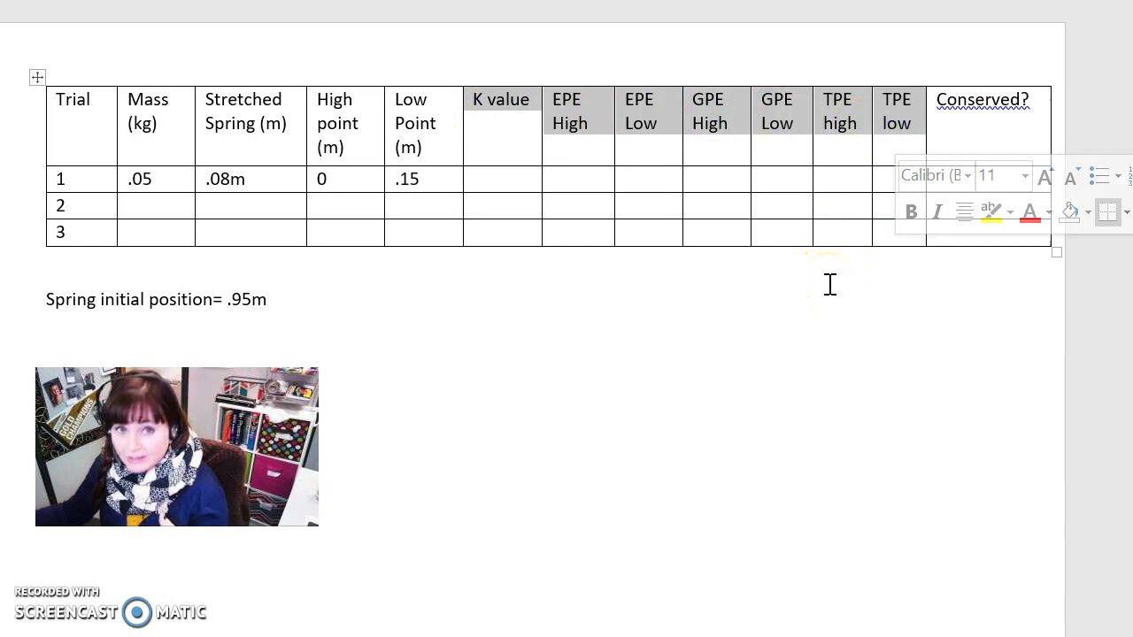
click(749, 368)
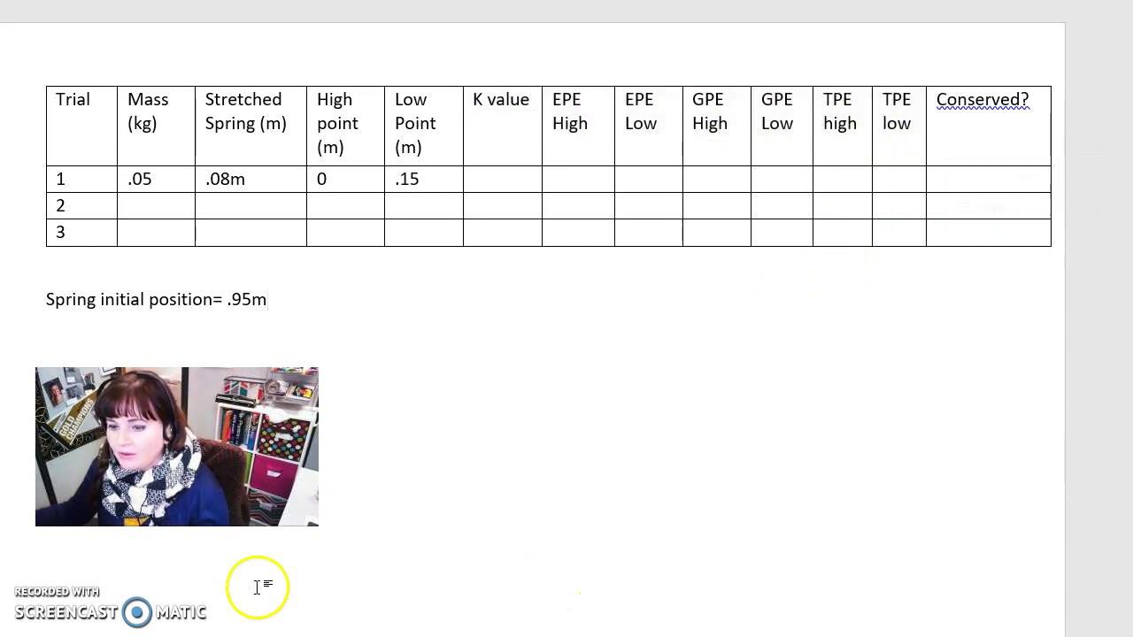
mouse_move(270, 633)
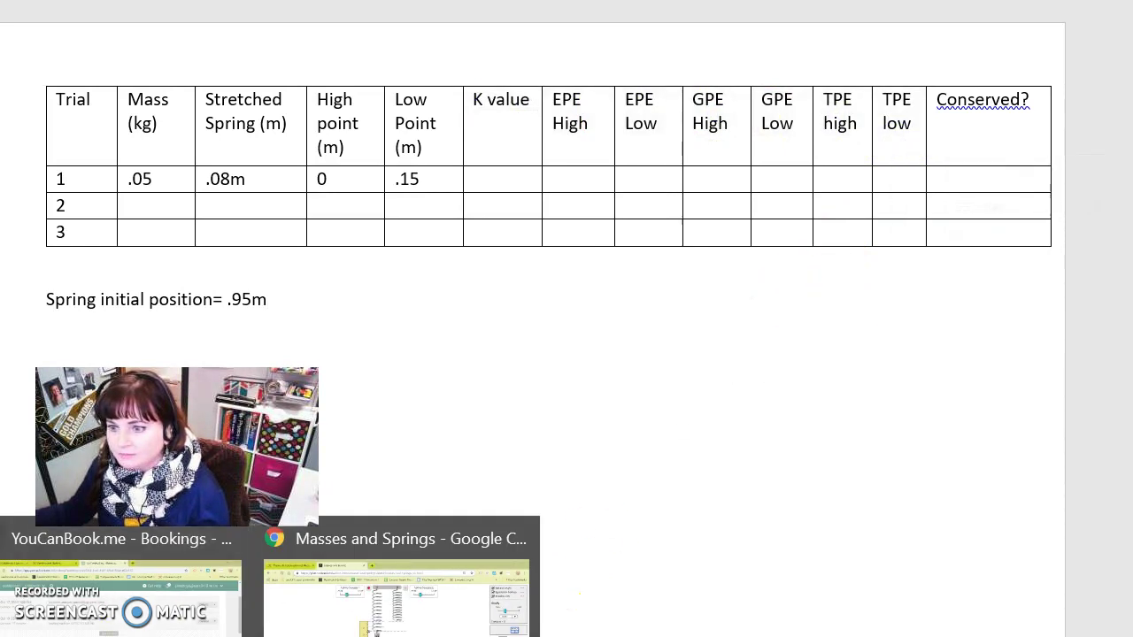
mouse_move(120, 593)
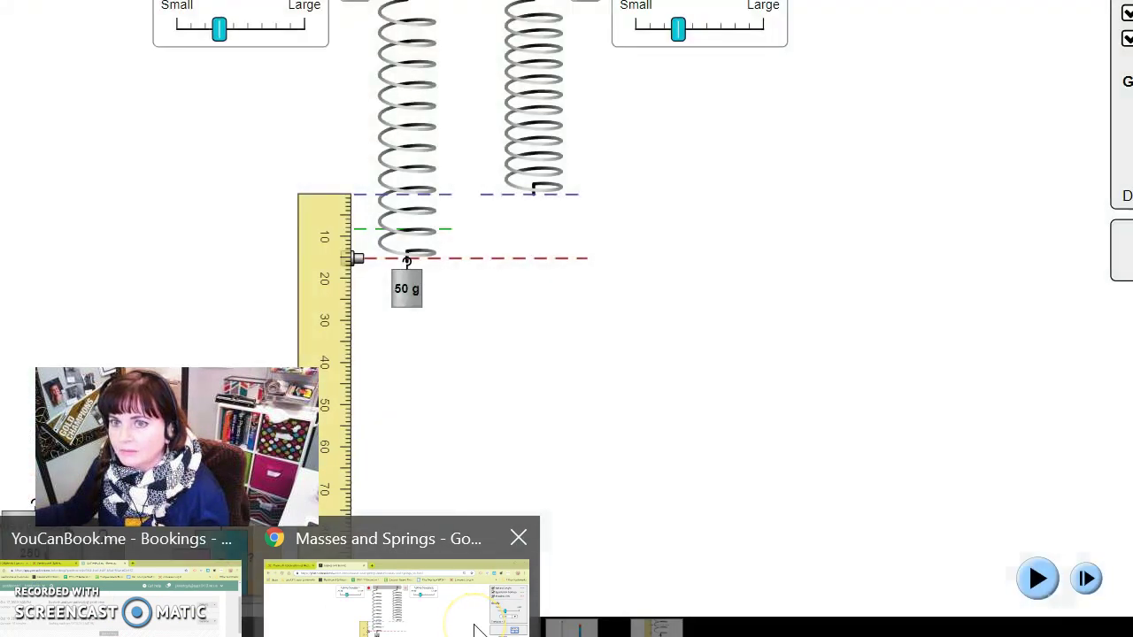
click(474, 629)
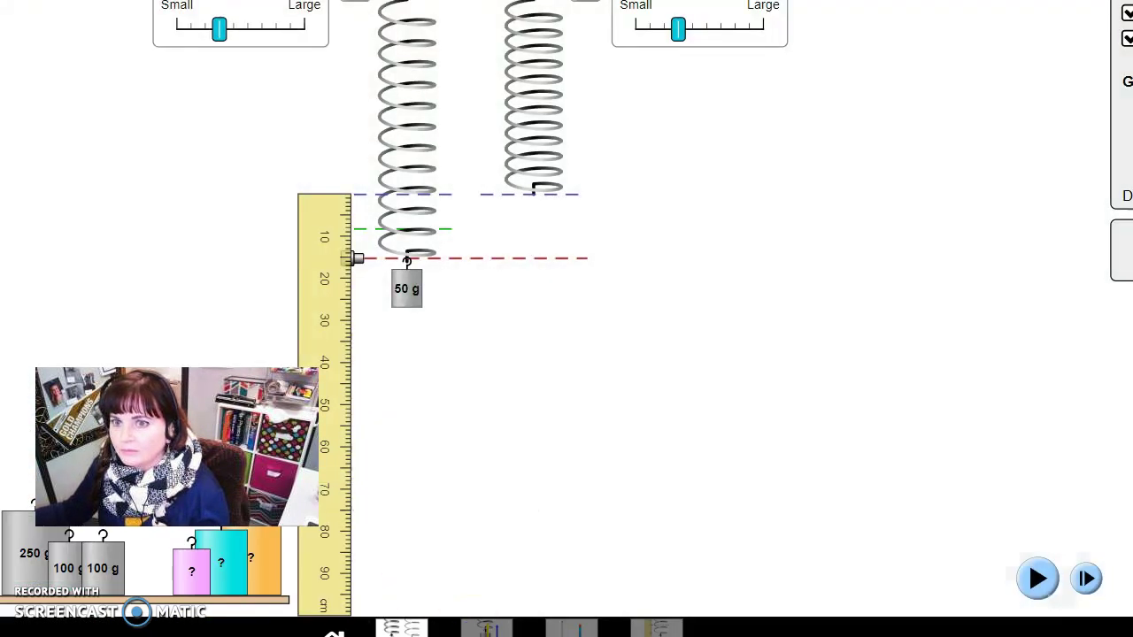
key(alt+Tab)
scroll(905, 434, down, 5)
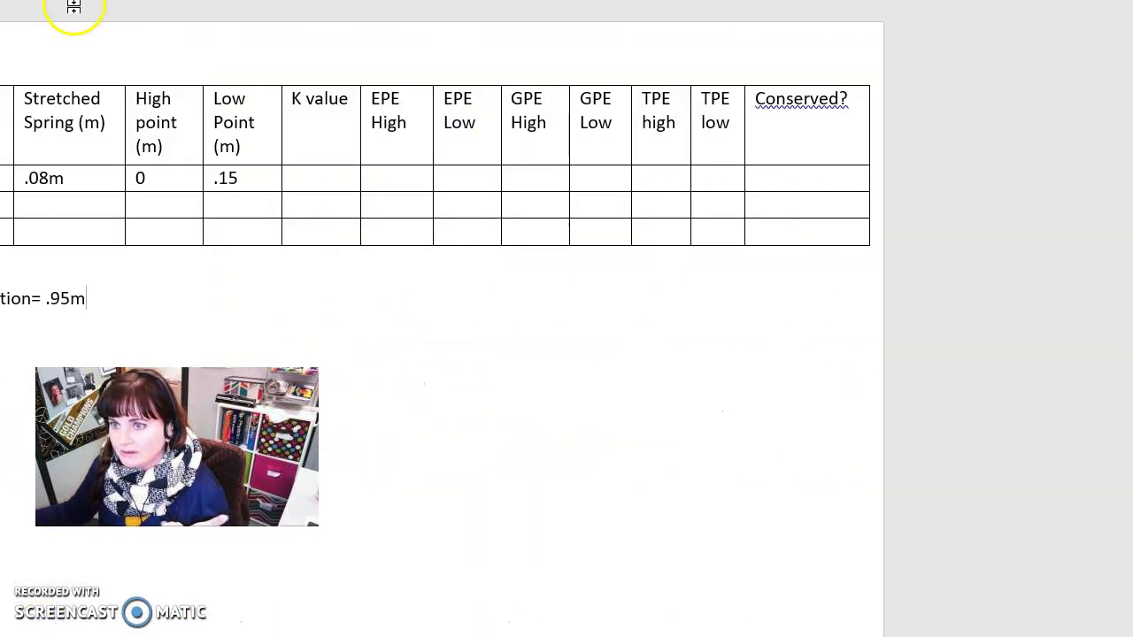
- Lowercase the K value header and add the formula 'K=F/Stretched Spring' beneath it
key(Delete)
text(v)
click(521, 84)
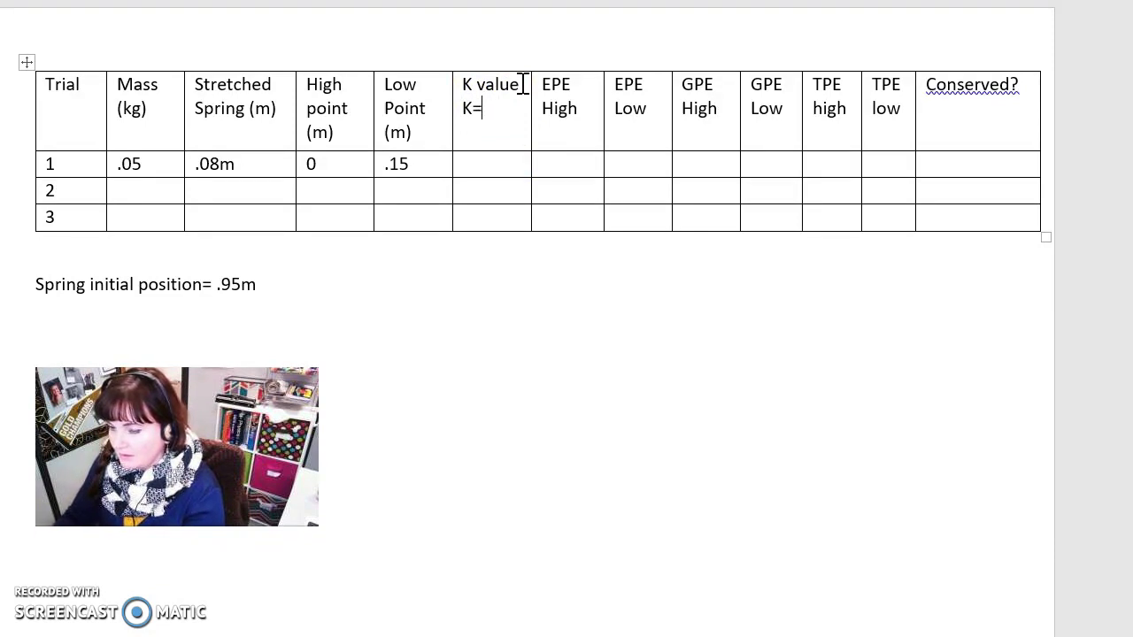
text(K=F/stretched)
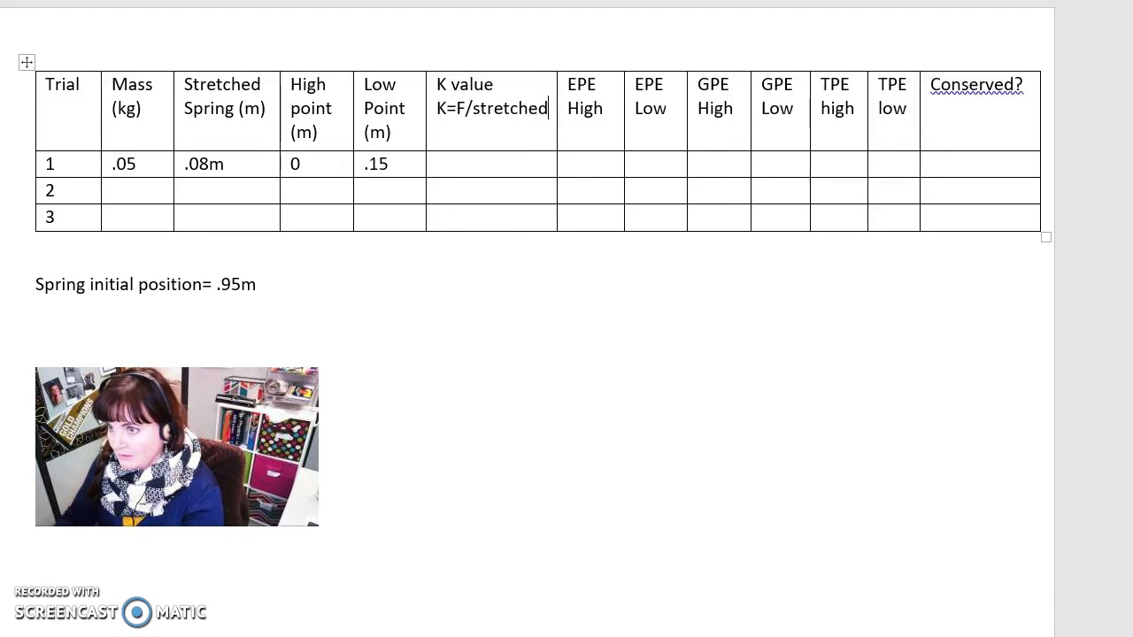
key(BackSpace)
key(BackSpace)
key(BackSpace)
key(BackSpace)
key(BackSpace)
key(BackSpace)
key(BackSpace)
key(BackSpace)
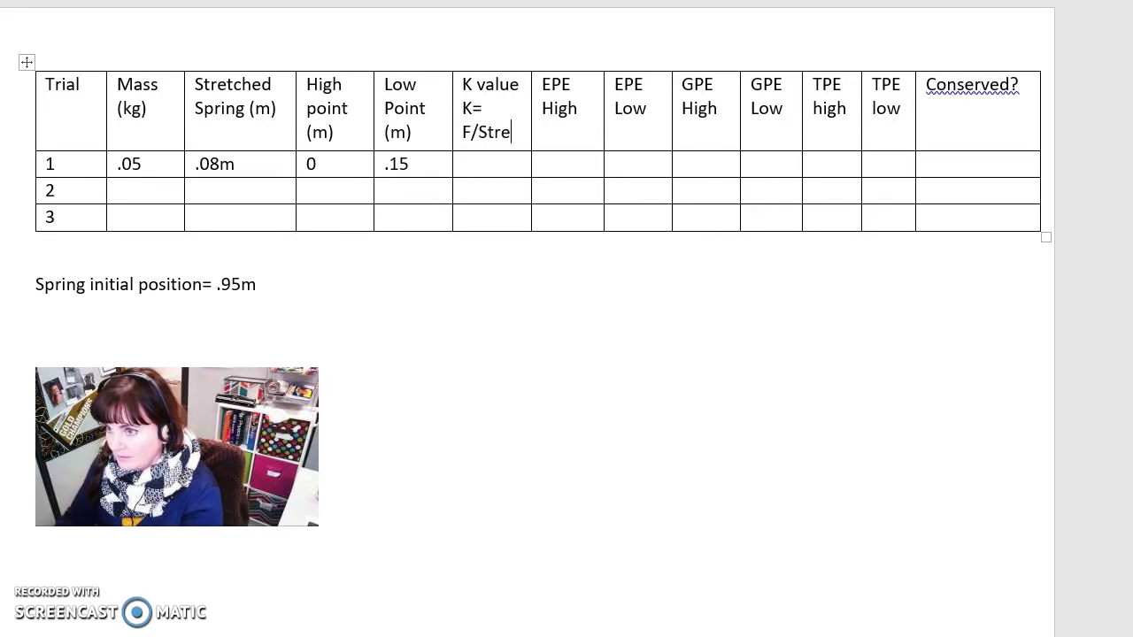
text(ched Spring)
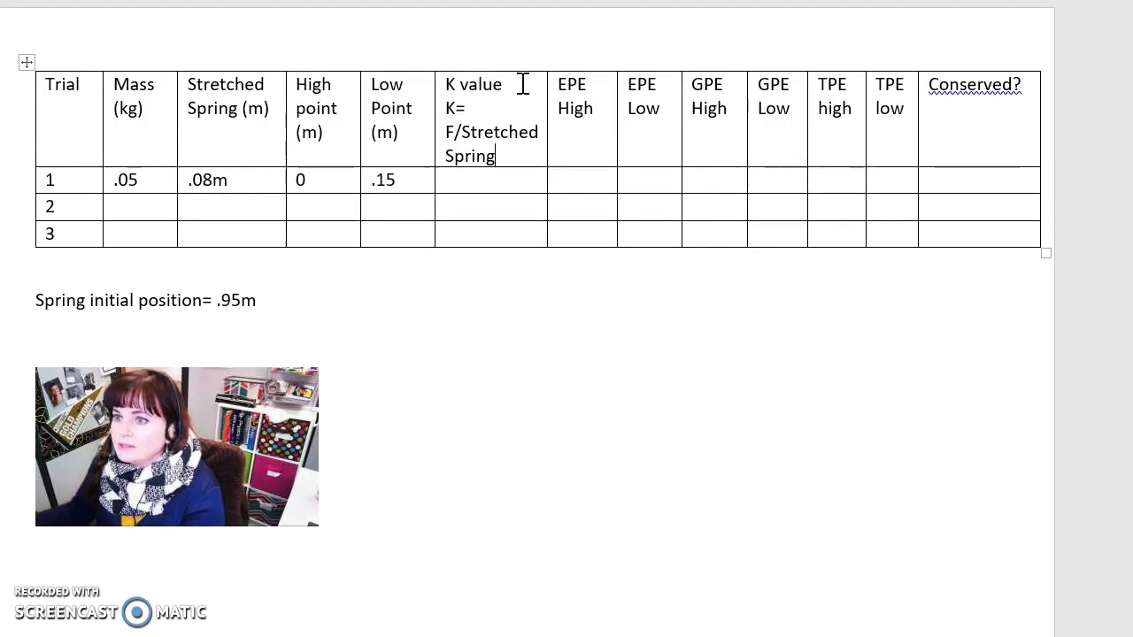
click(548, 359)
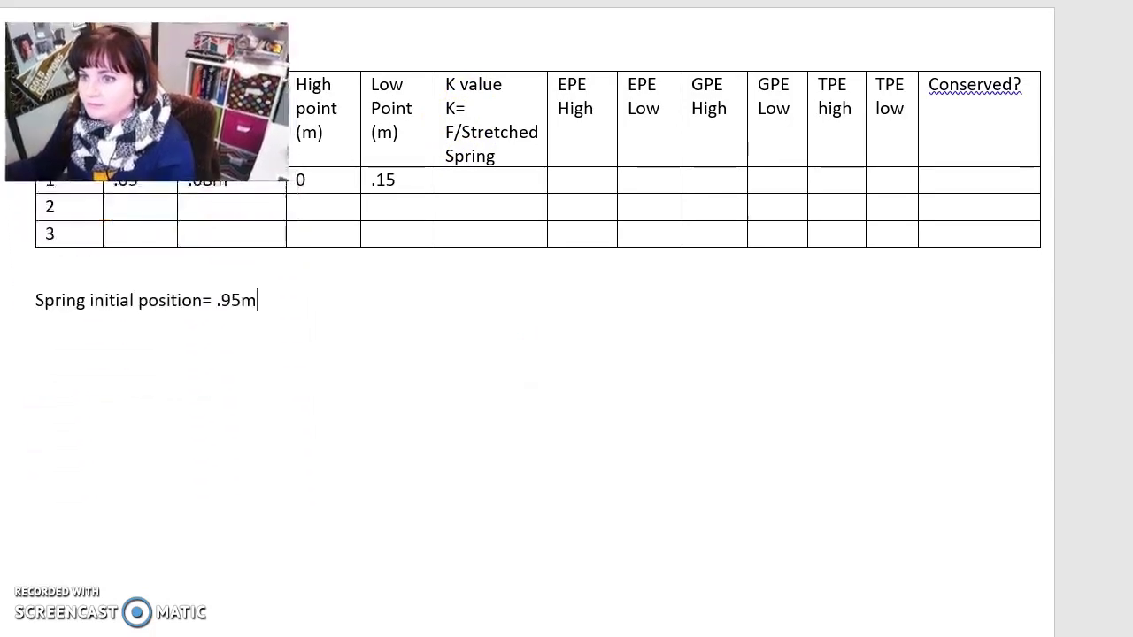
- Add an 'Analysis' heading below the .95m spring position line
click(54, 416)
click(286, 306)
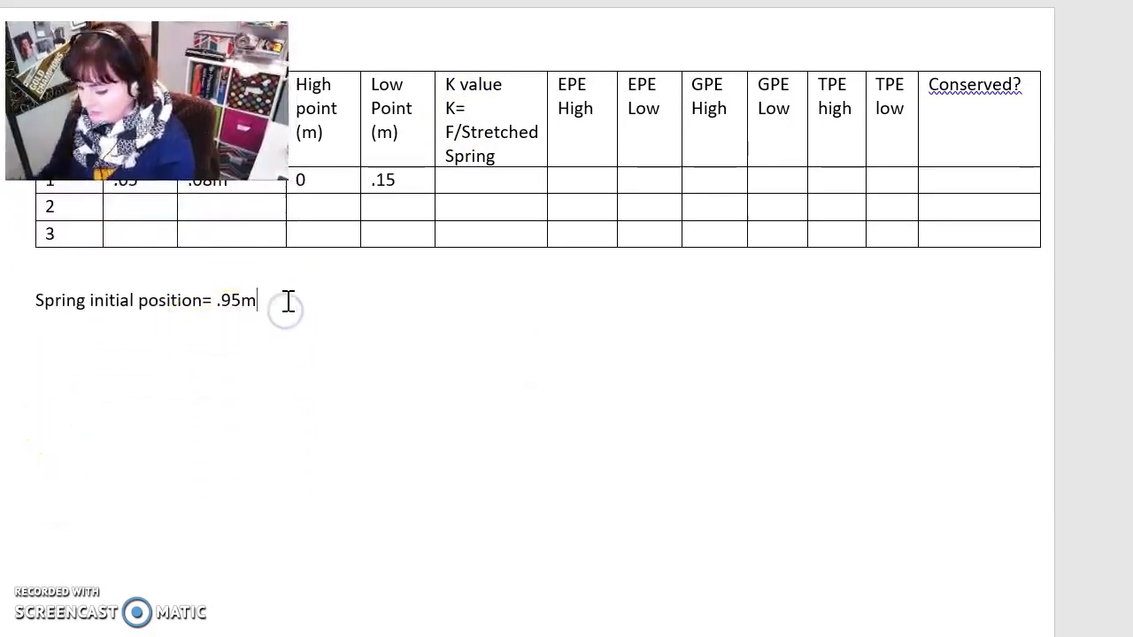
key(Return)
key(Return)
text(Analys9s)
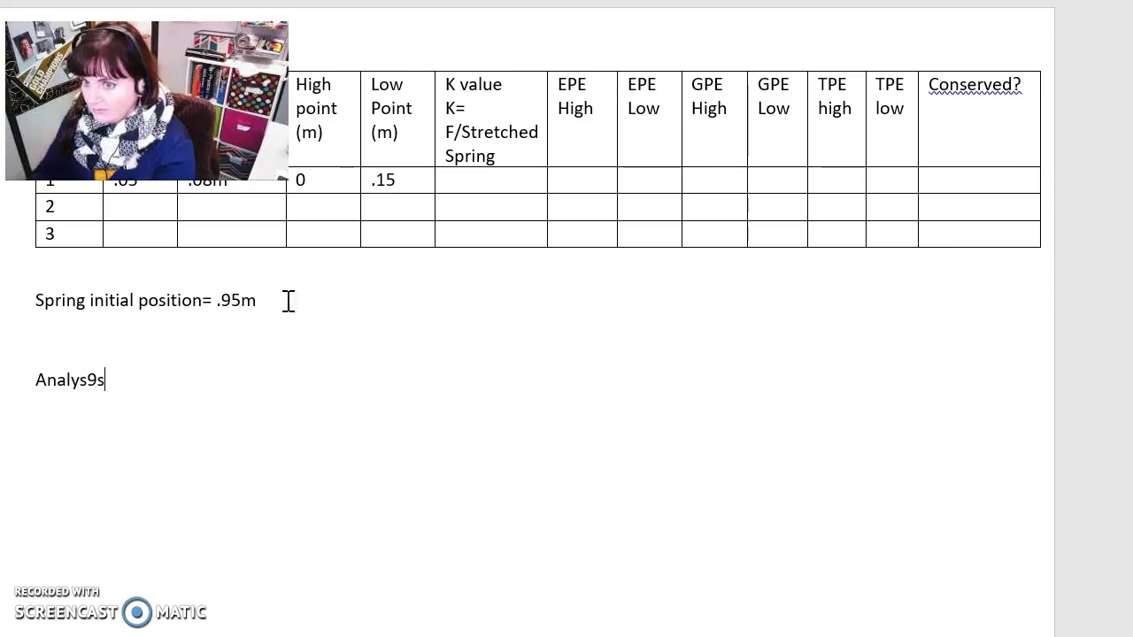
key(BackSpace)
key(BackSpace)
text(is)
key(Return)
- Start the Trial 1 force calculation: m=.05 kg x 9.81 m/s/s = .49N
text(Trial 1:)
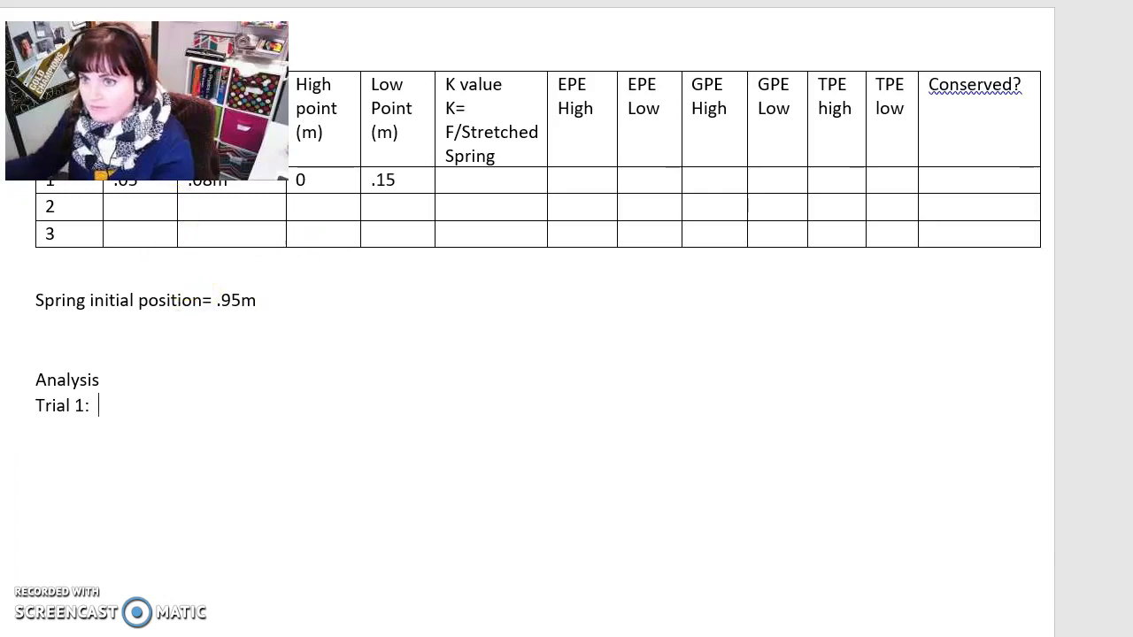
click(381, 427)
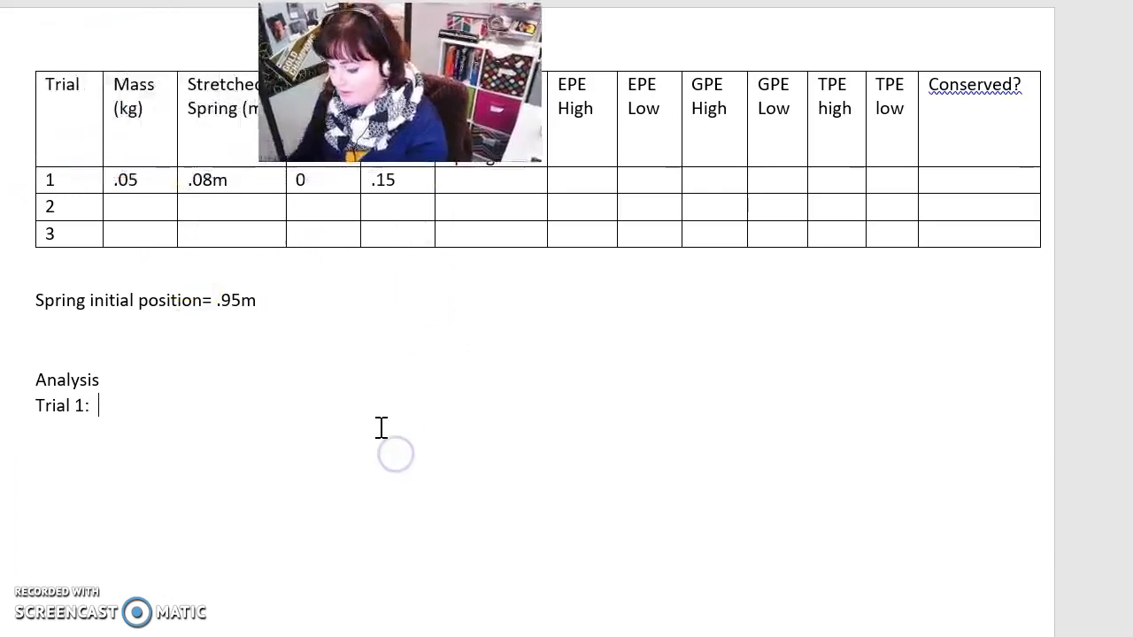
text(m=.04)
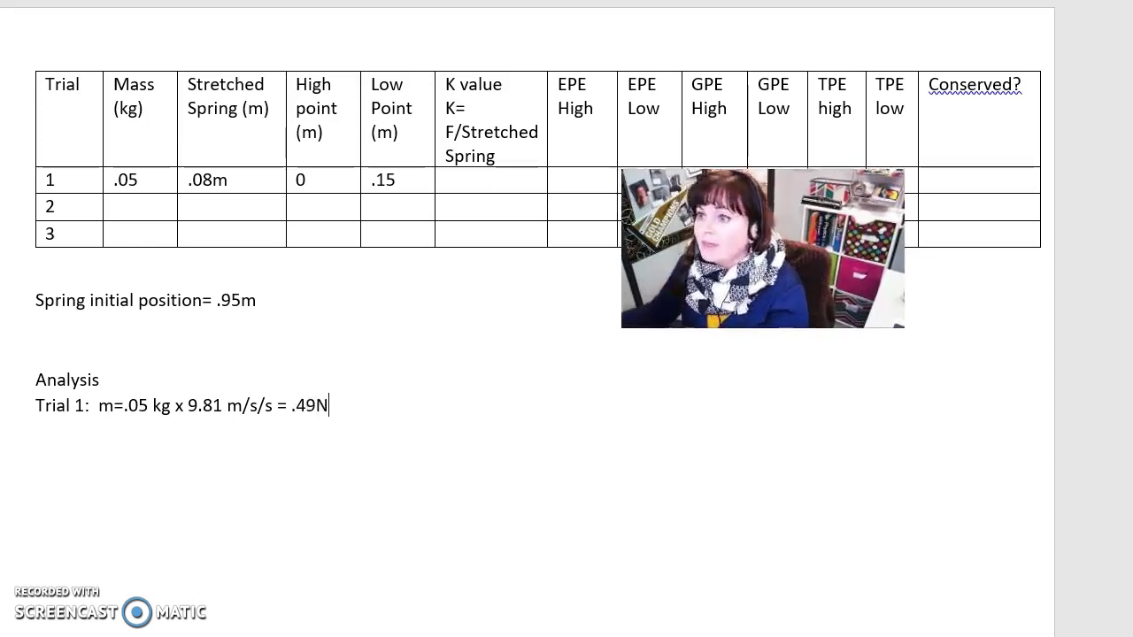
- Add the line 'Length of stretch spring = .08m' under Trial 1
click(519, 378)
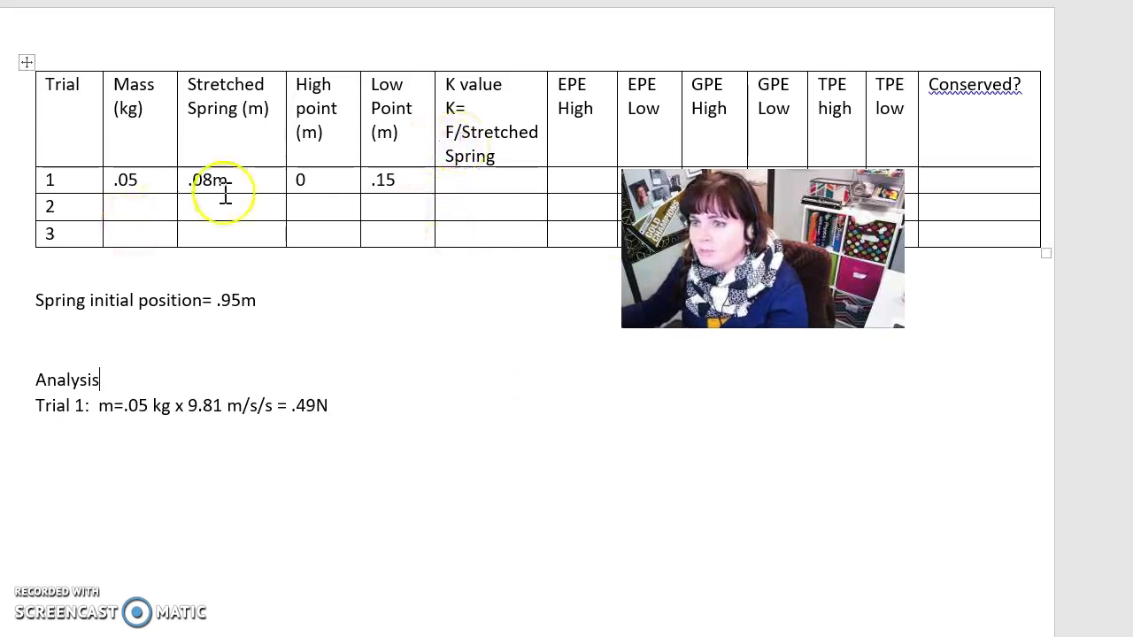
click(337, 405)
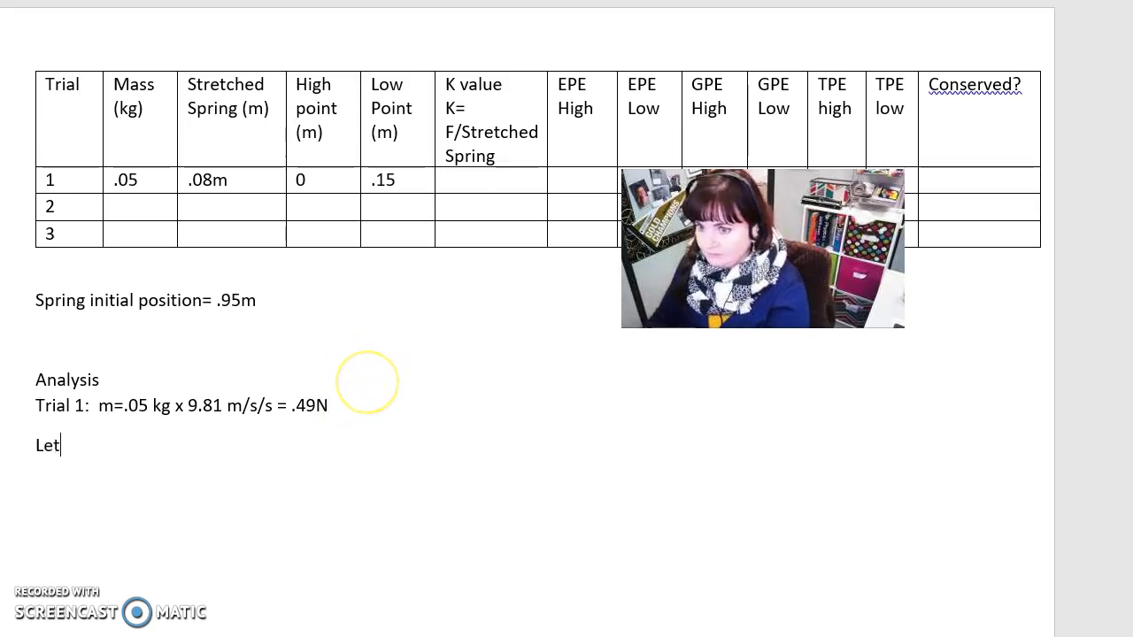
key(BackSpace)
text(ngth of s)
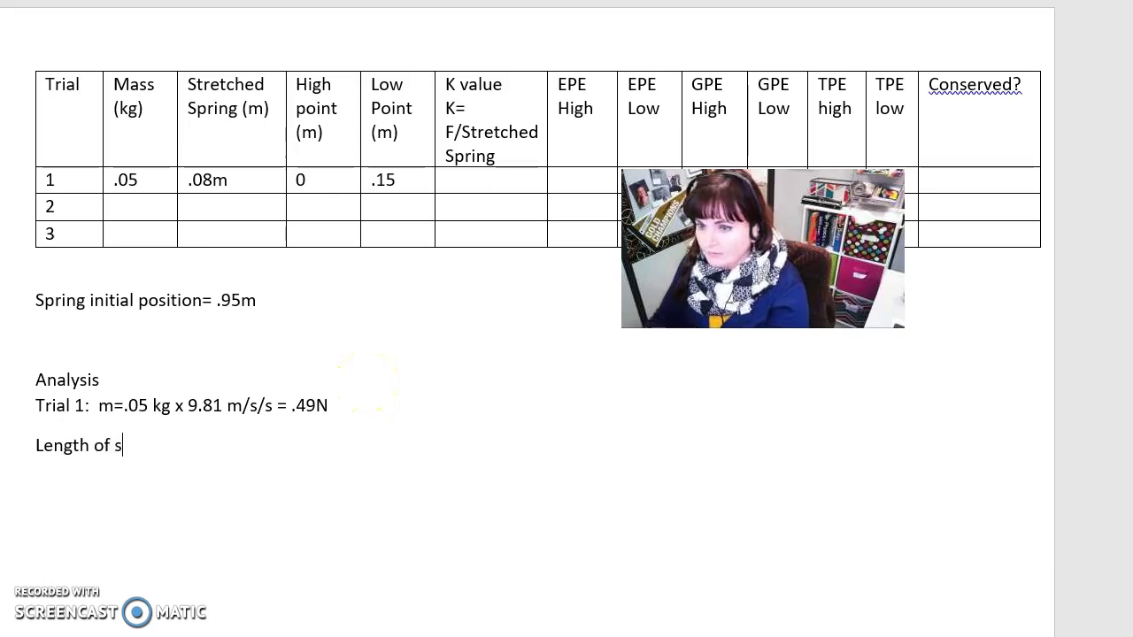
text(tretch spring)
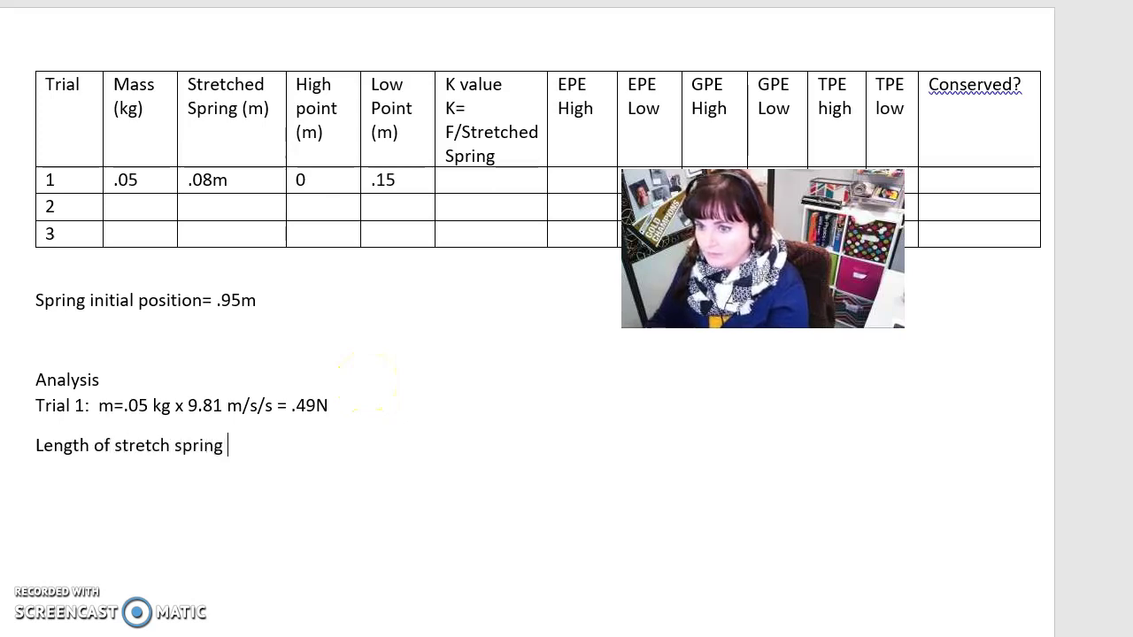
text( = .08m)
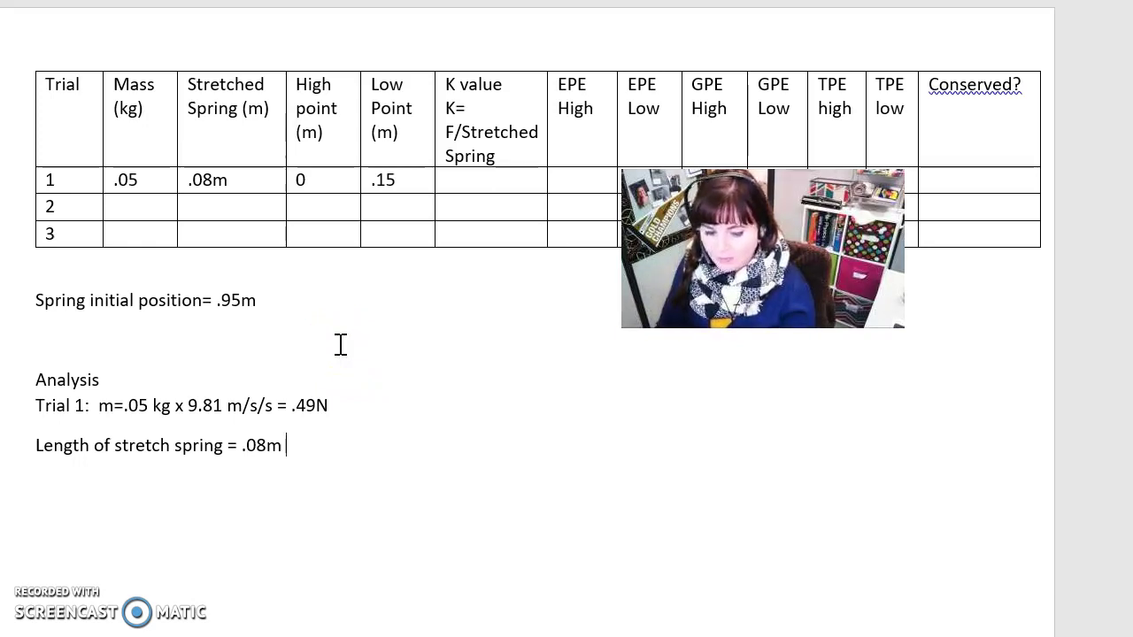
- Enter 6.1 in row 1's K value cell
click(494, 180)
text(6.1)
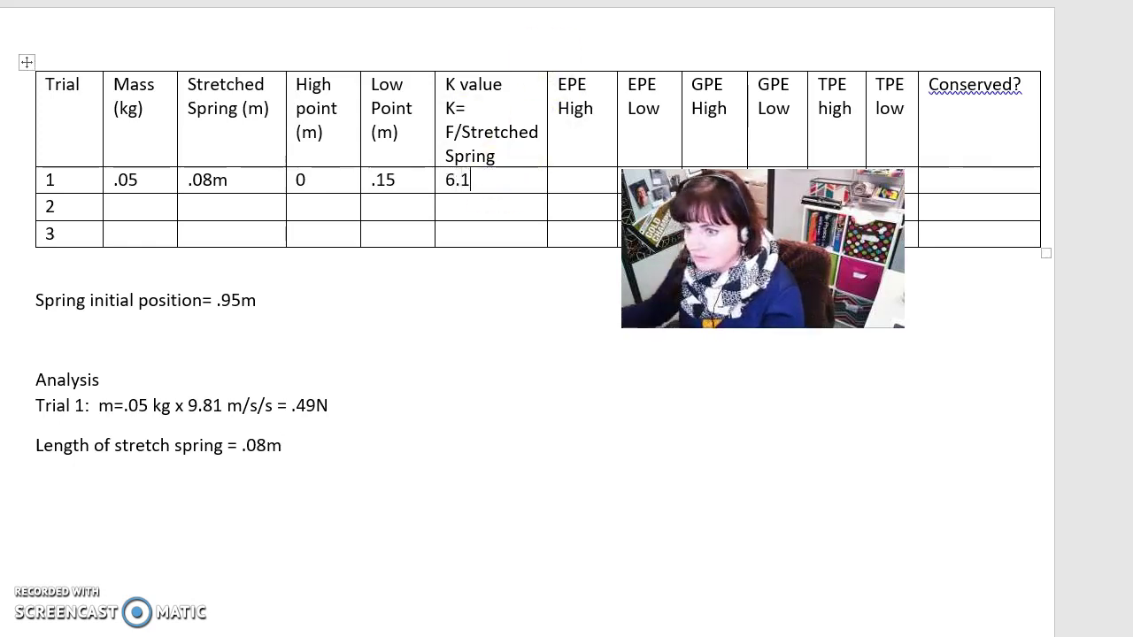
click(390, 376)
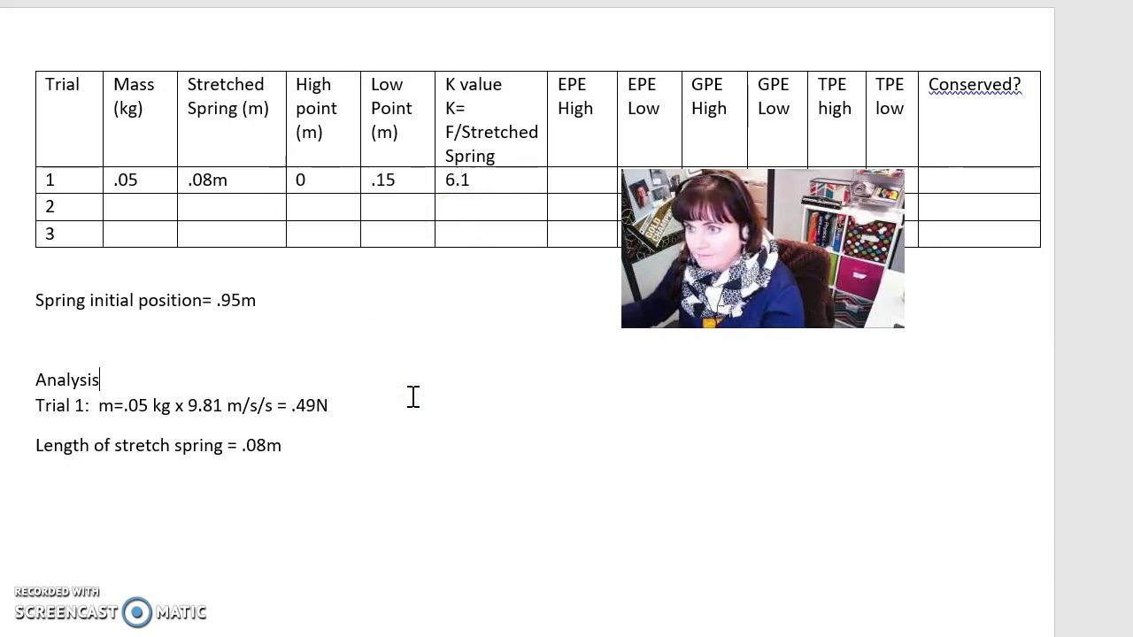
click(406, 424)
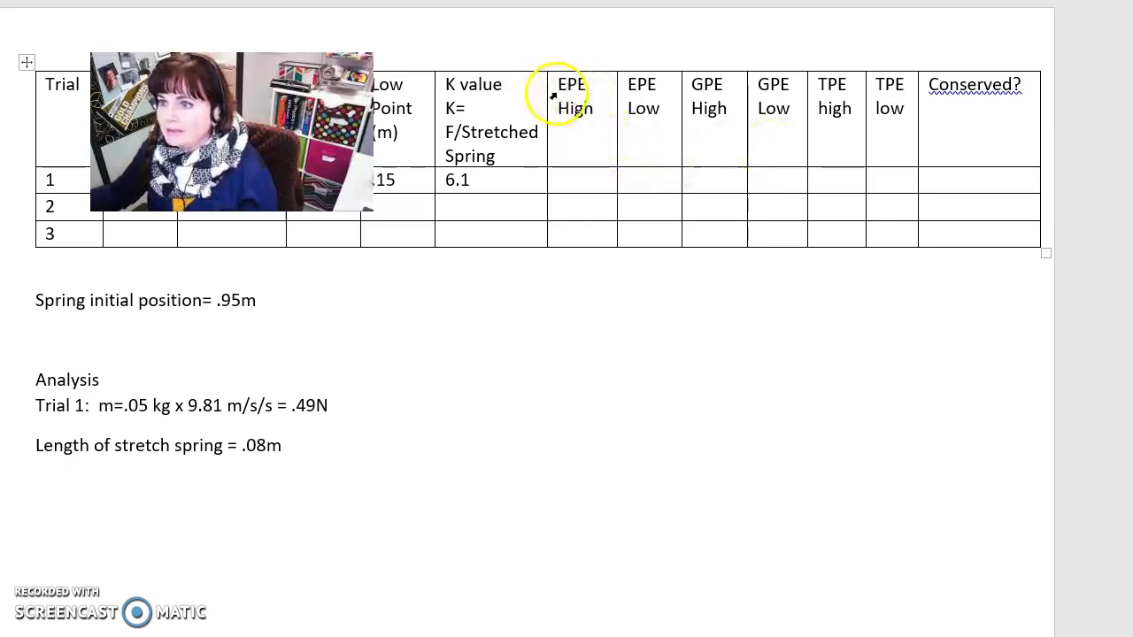
drag(540, 88, 596, 104)
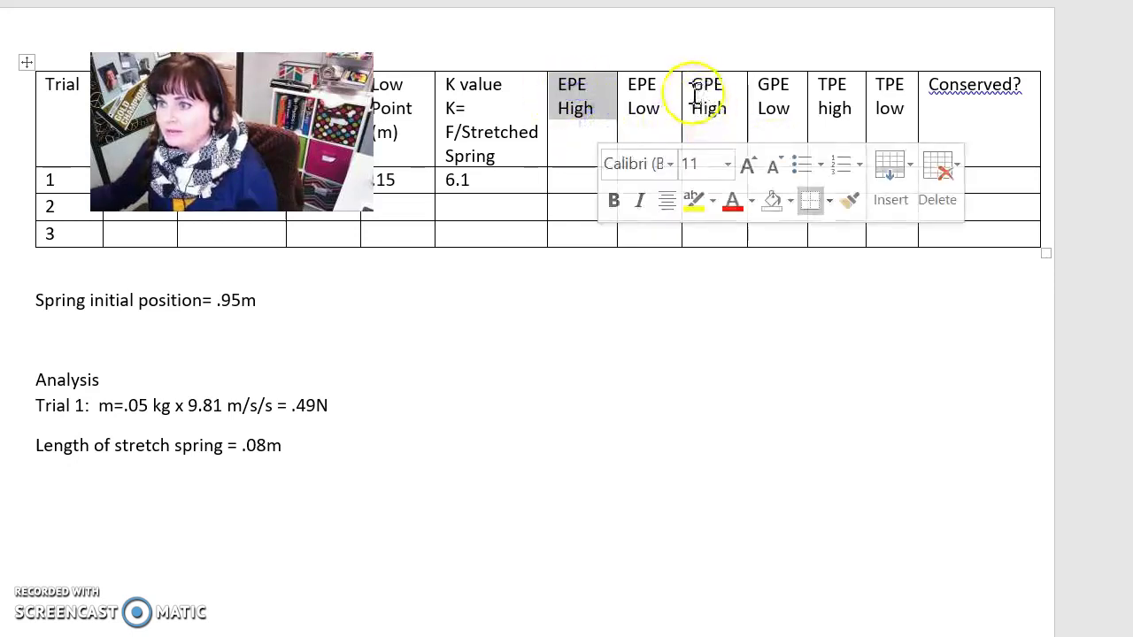
drag(687, 89, 717, 108)
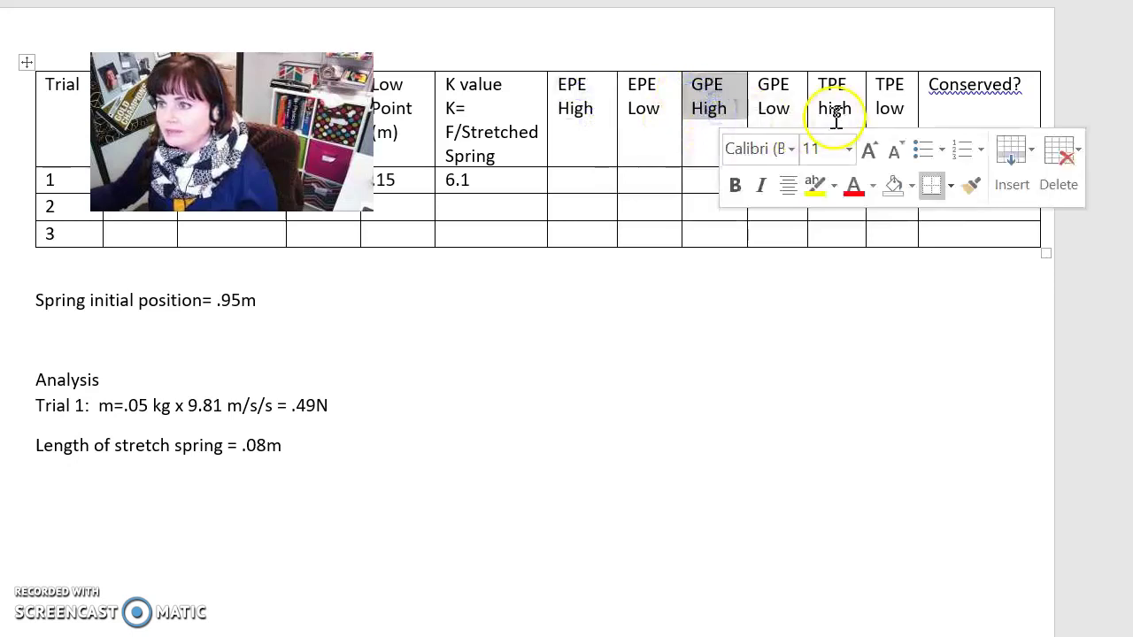
drag(814, 84, 842, 117)
click(647, 133)
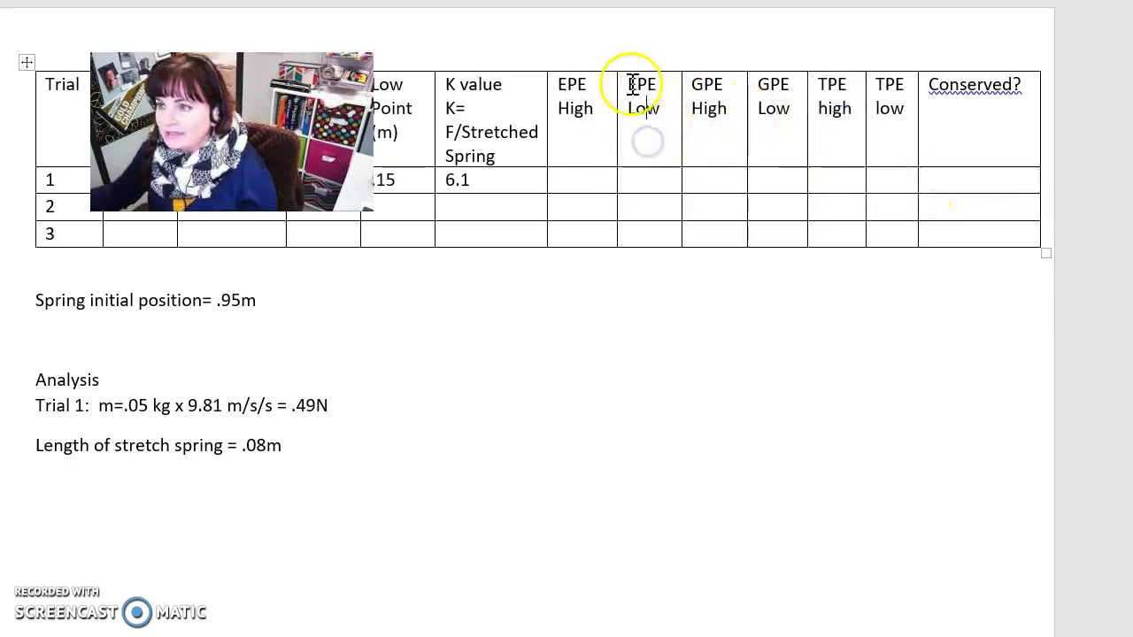
drag(632, 84, 673, 115)
drag(876, 83, 899, 94)
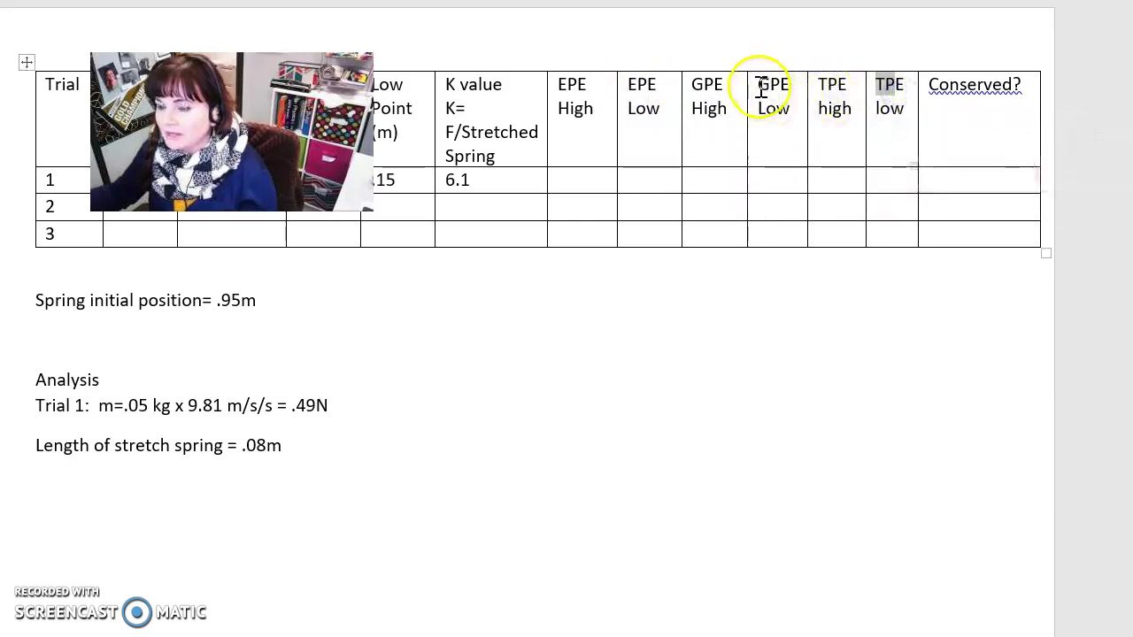
drag(758, 97, 796, 106)
drag(873, 81, 903, 118)
click(895, 140)
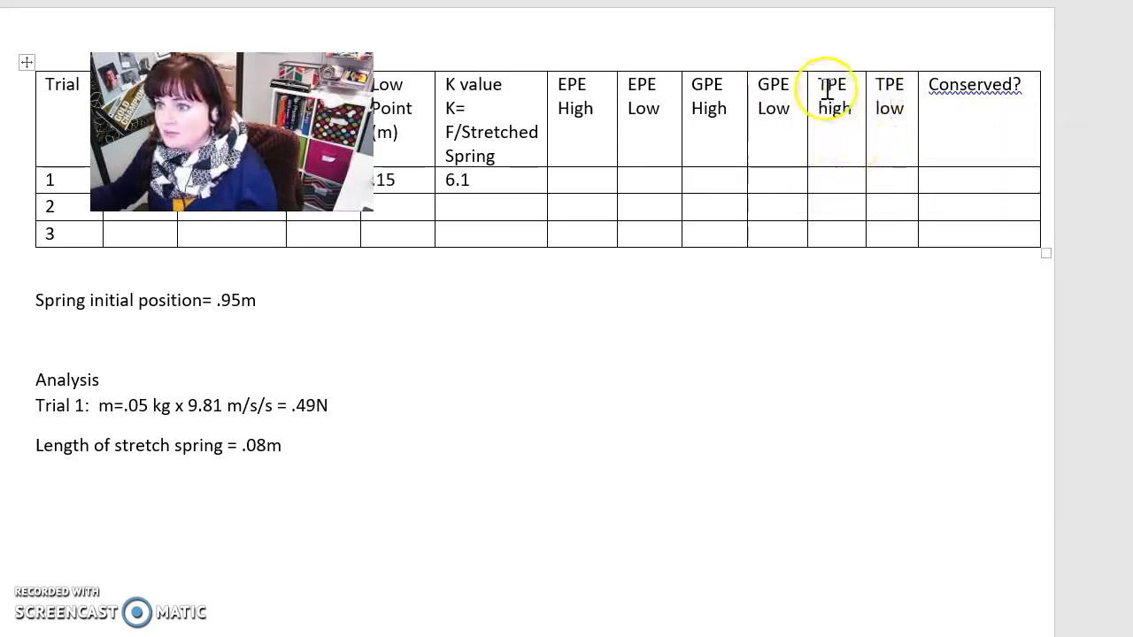
drag(818, 82, 857, 117)
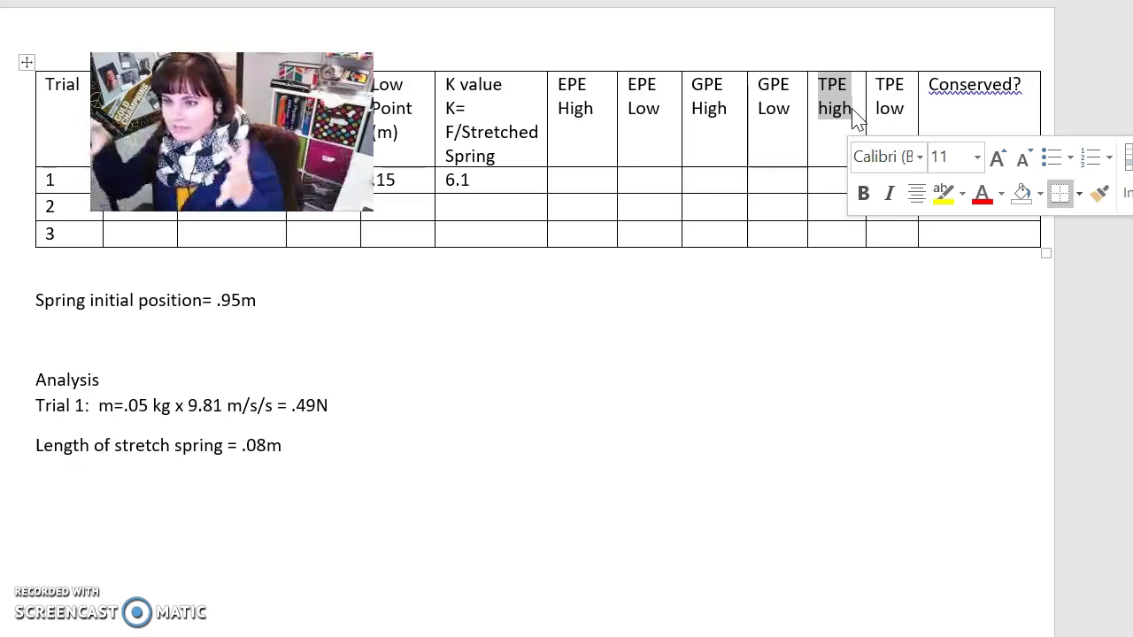
click(594, 372)
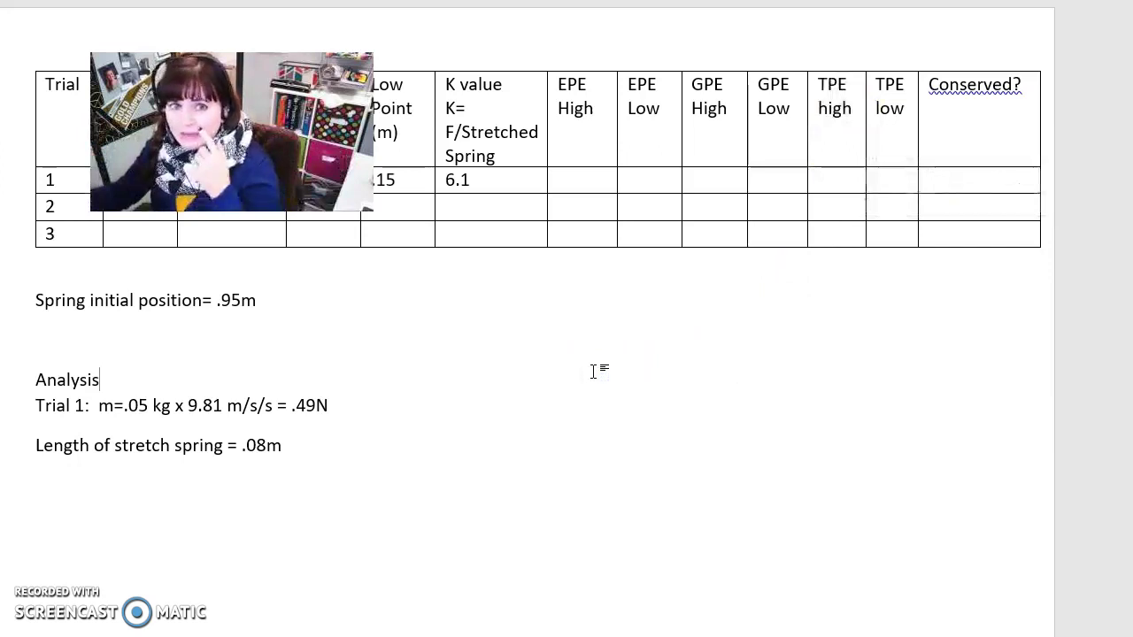